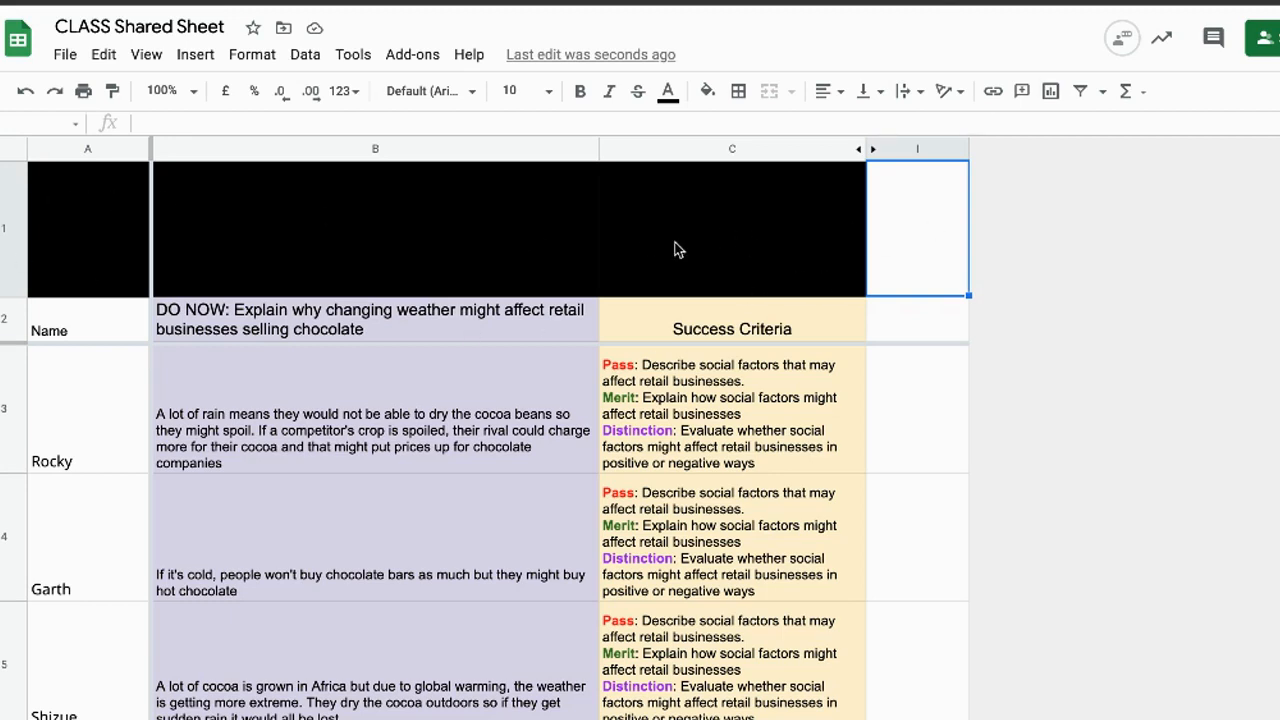
Unhide the hidden columns D to H next to the Success Criteria column
mouse_move(82, 710)
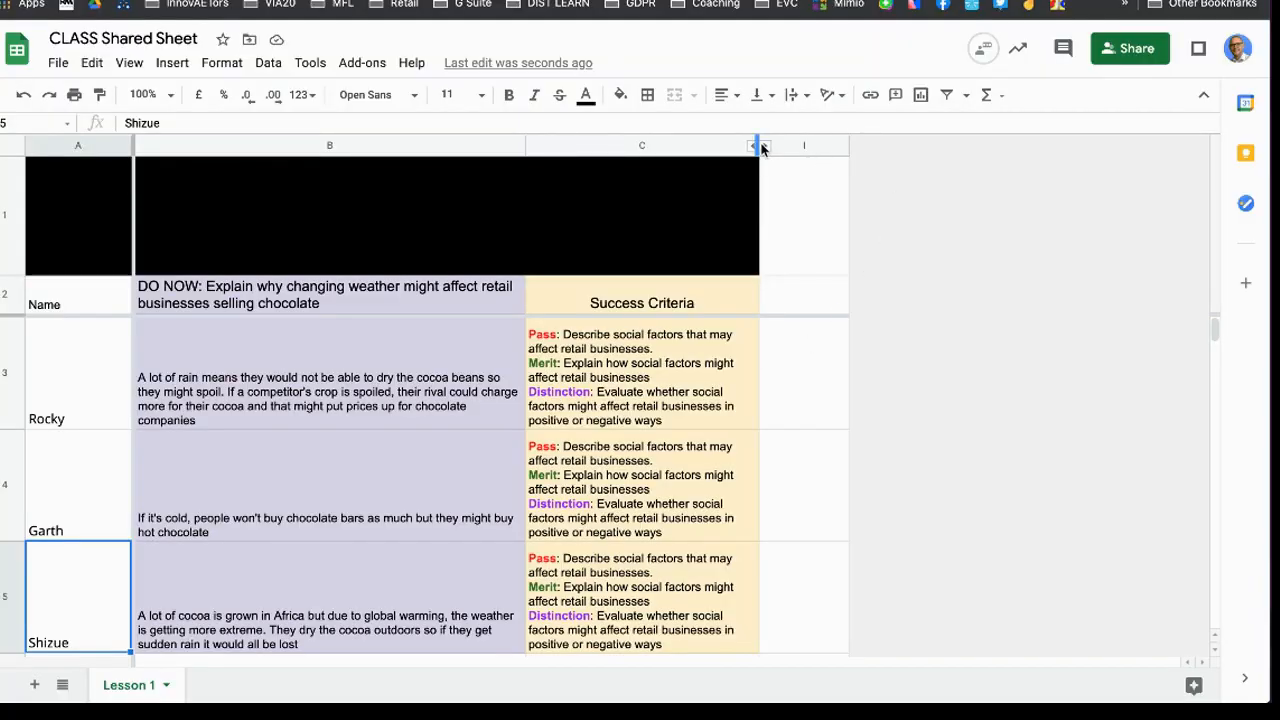
click(763, 146)
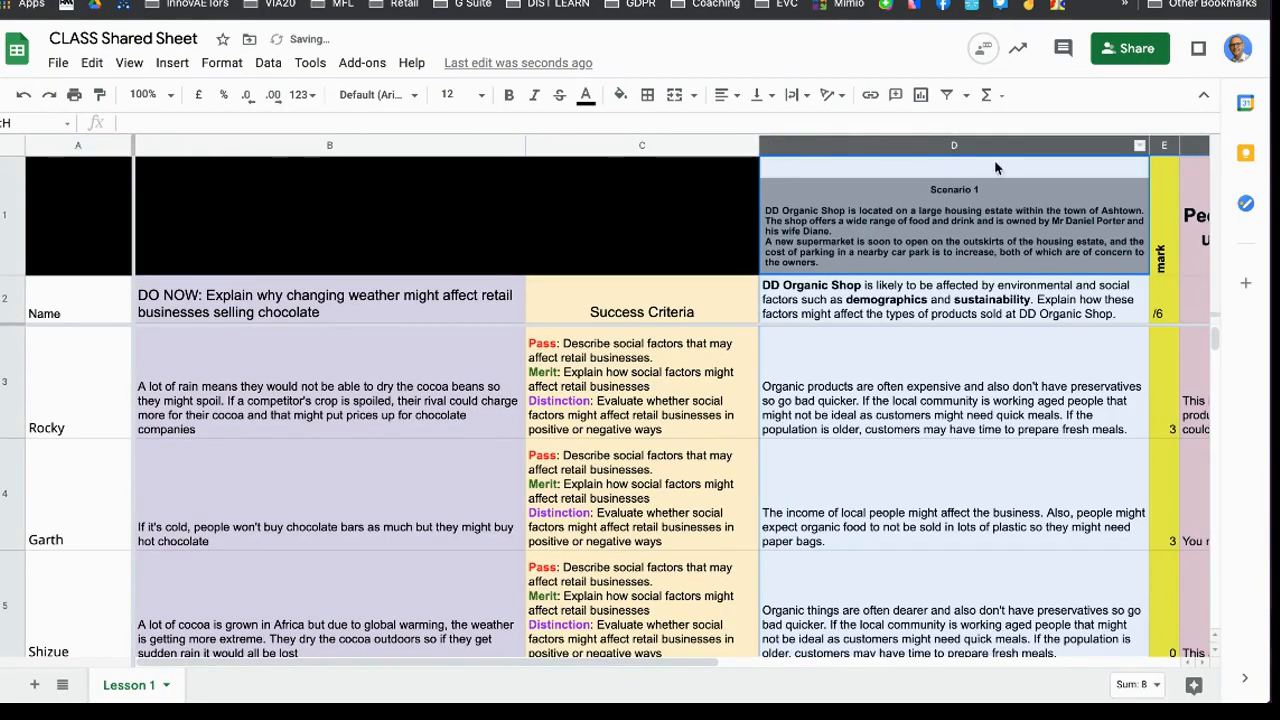
click(1054, 350)
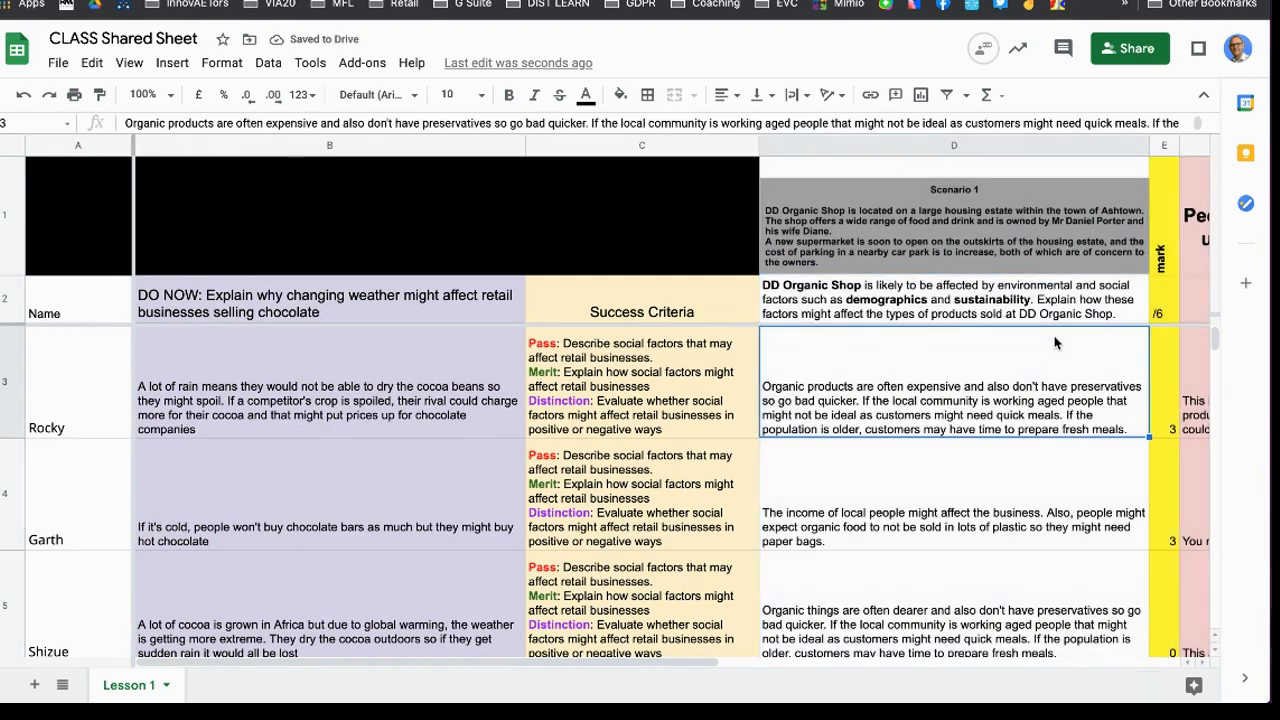
Hide the peer feedback, Improved answer and updated mark columns (F, G and H) one after another
drag(663, 663, 960, 684)
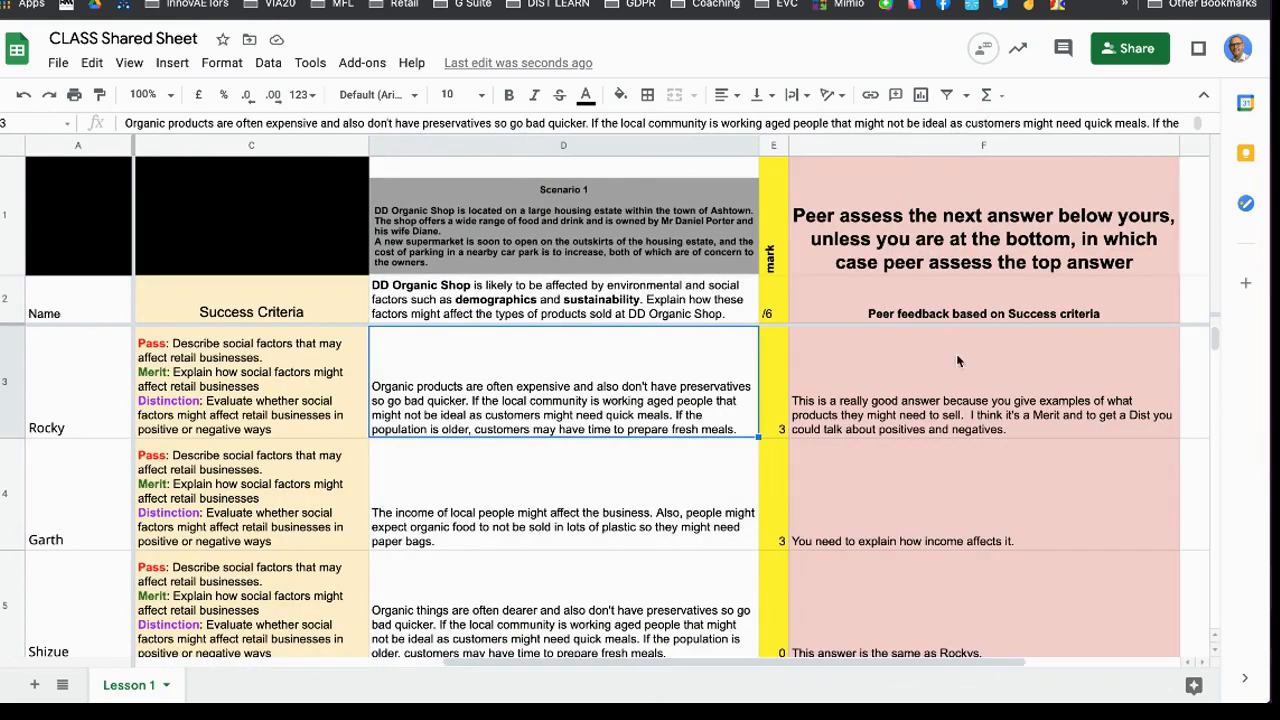
click(953, 148)
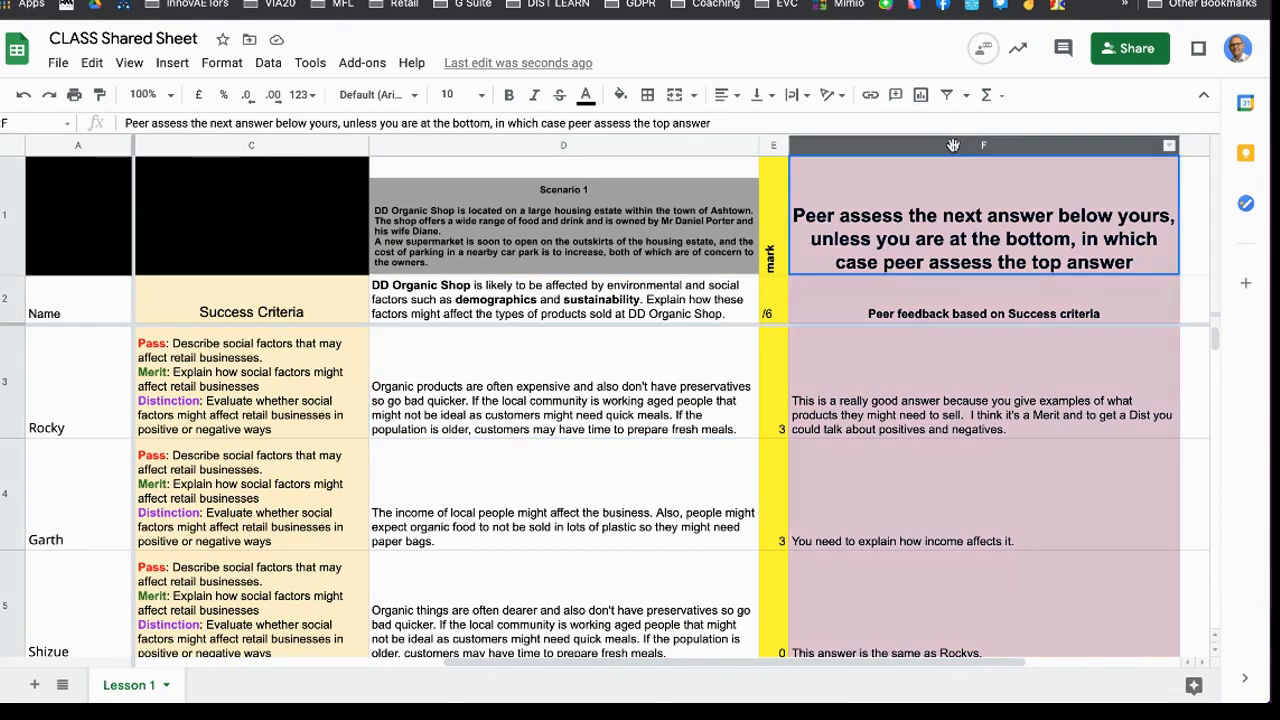
right_click(953, 146)
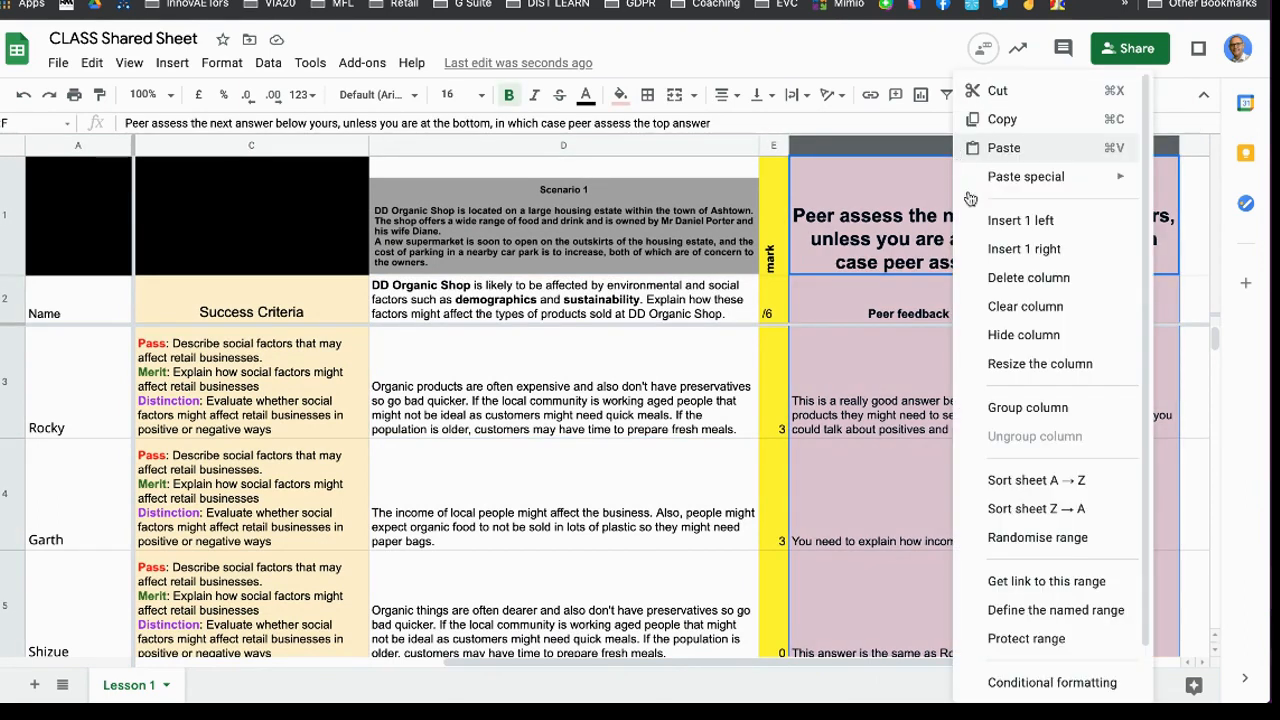
click(1018, 333)
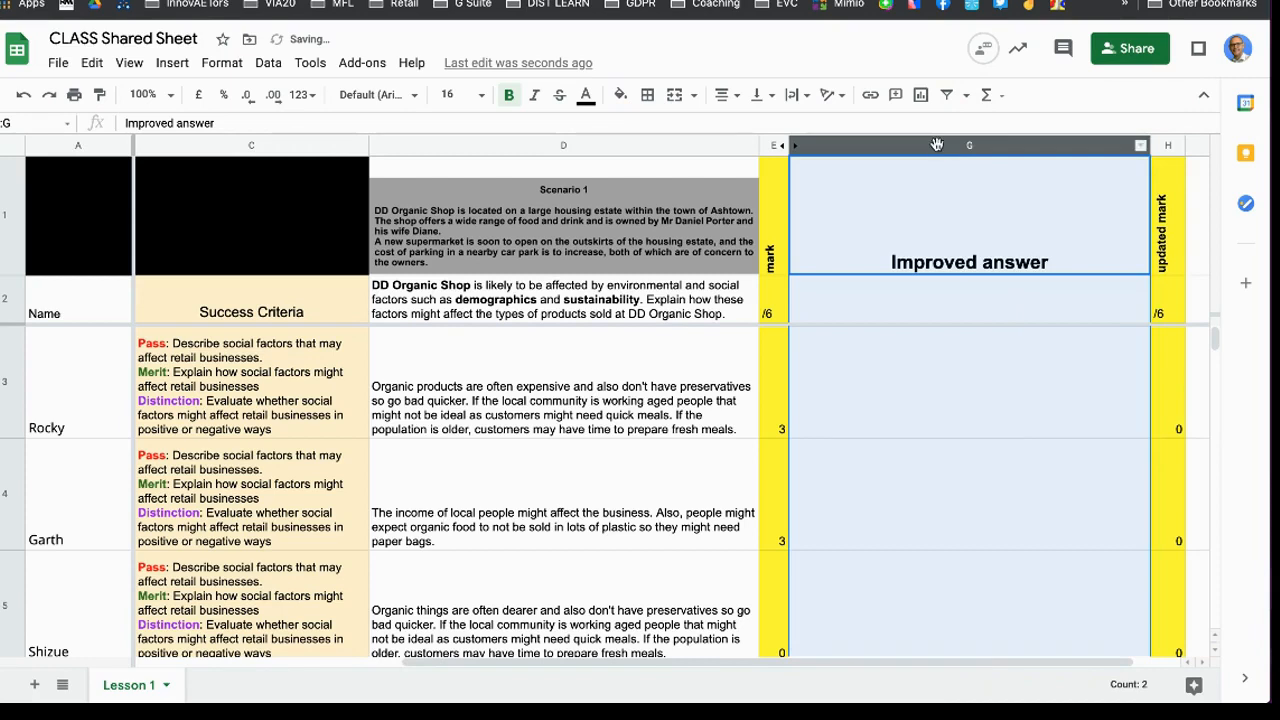
right_click(936, 145)
click(1021, 332)
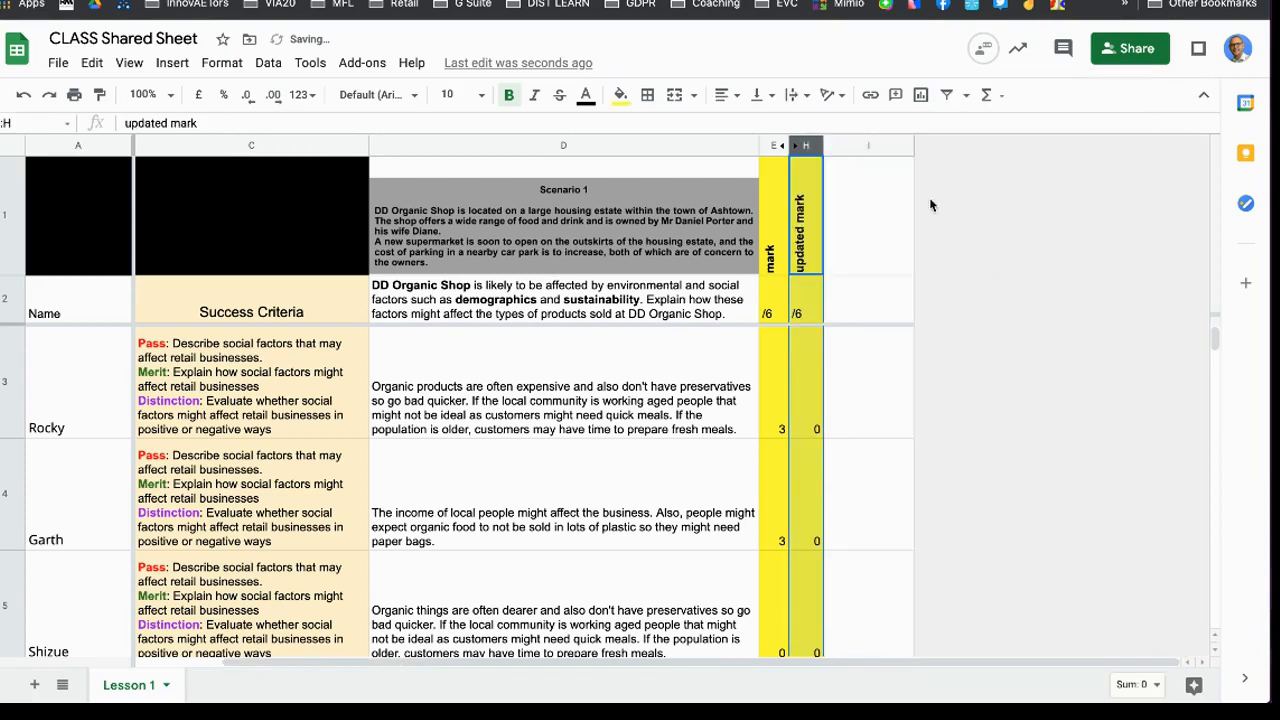
right_click(824, 149)
click(874, 334)
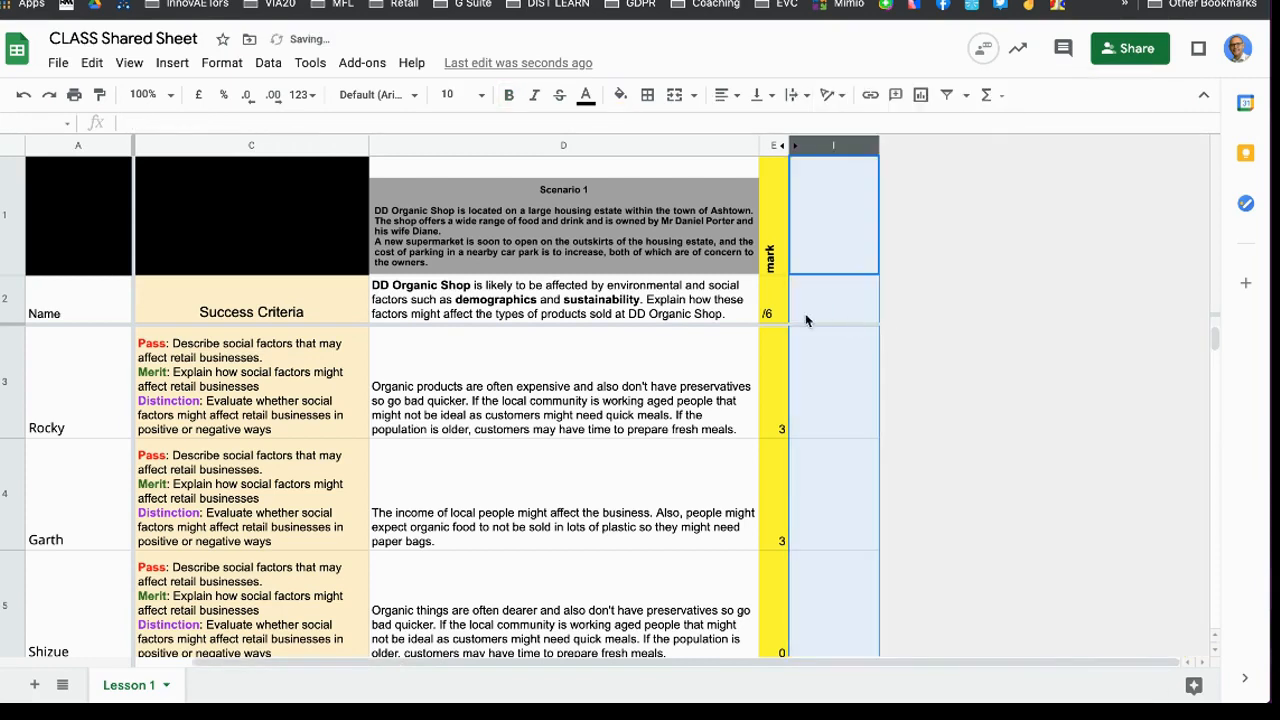
click(862, 350)
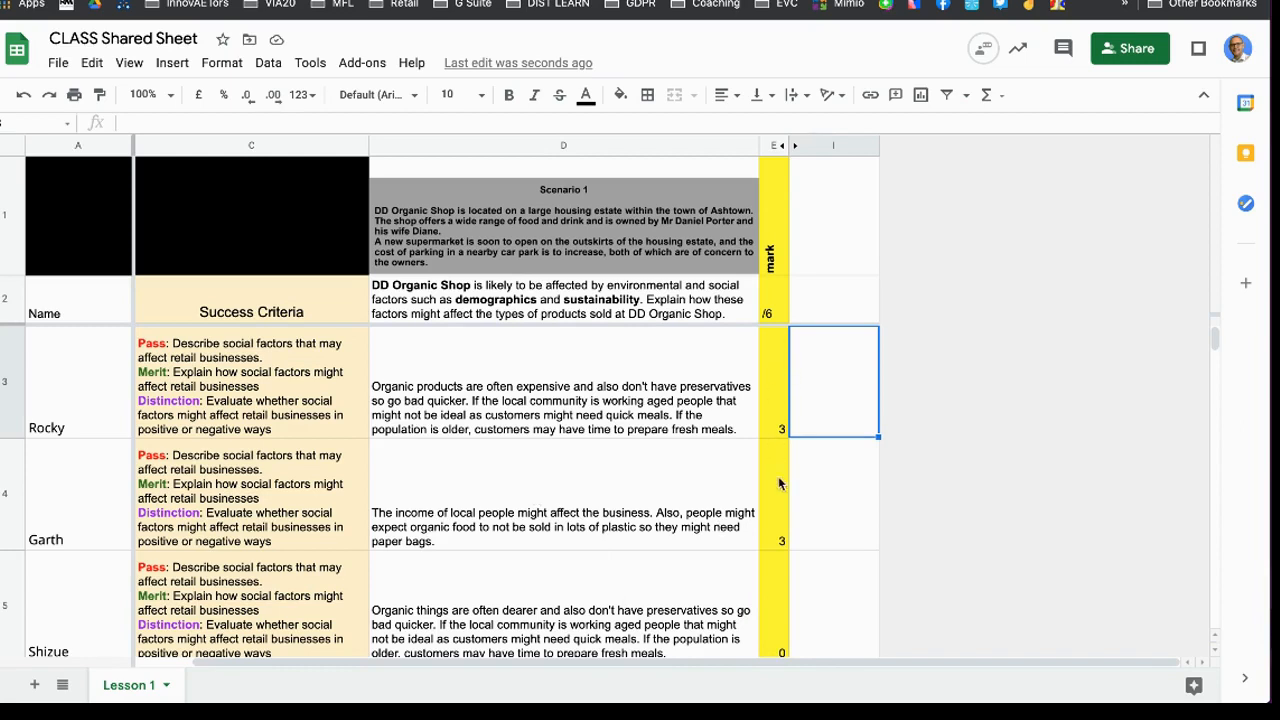
Unhide columns F to H and view the peer feedback alongside the answers and success criteria
click(792, 147)
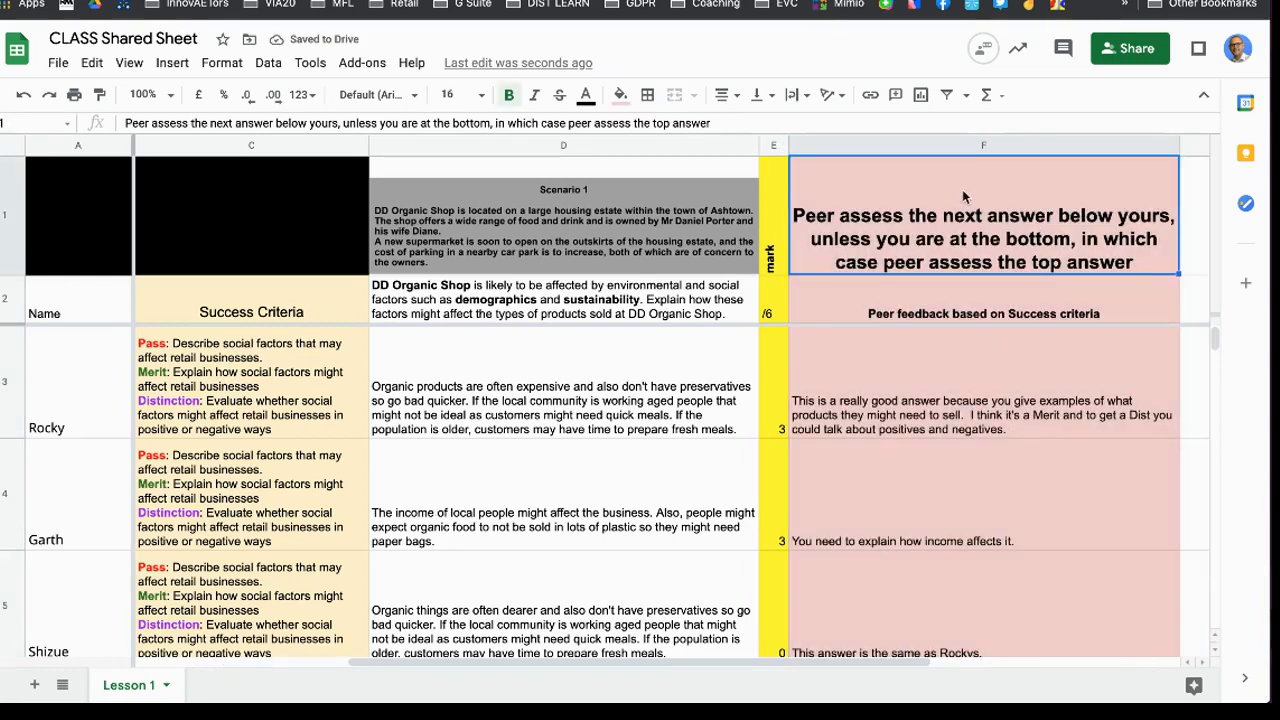
drag(787, 660, 860, 674)
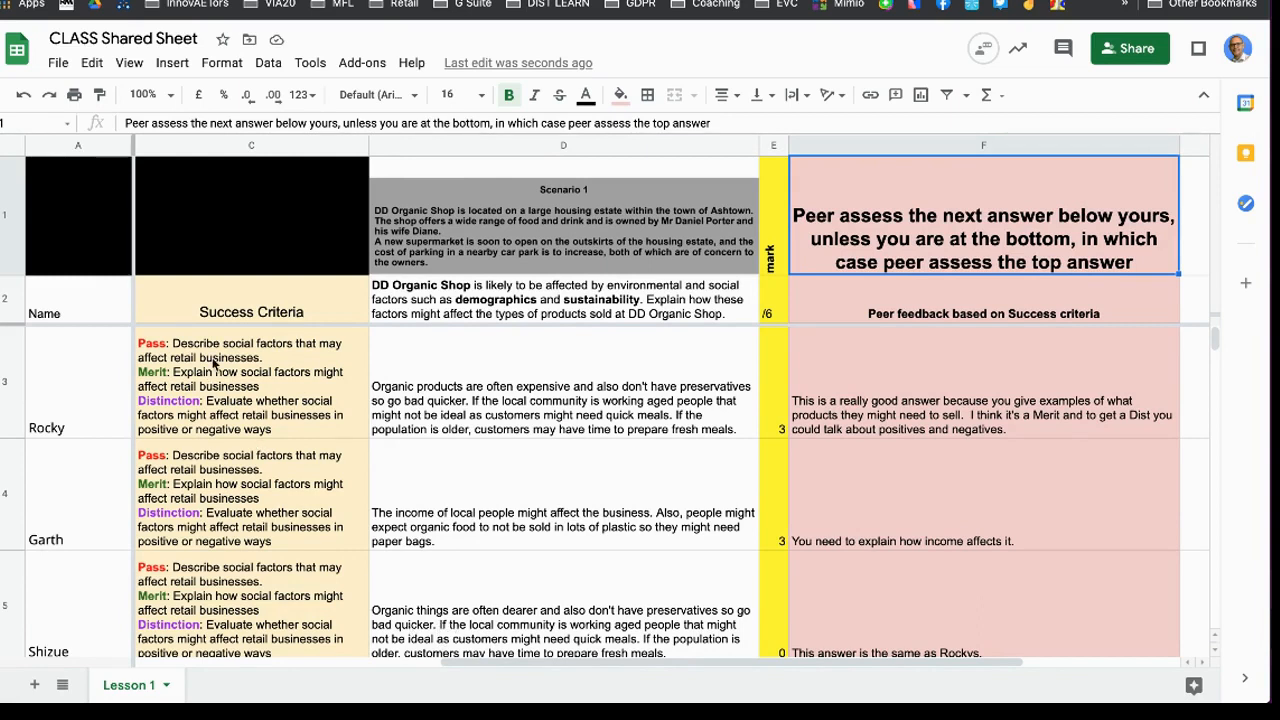
drag(691, 662, 495, 512)
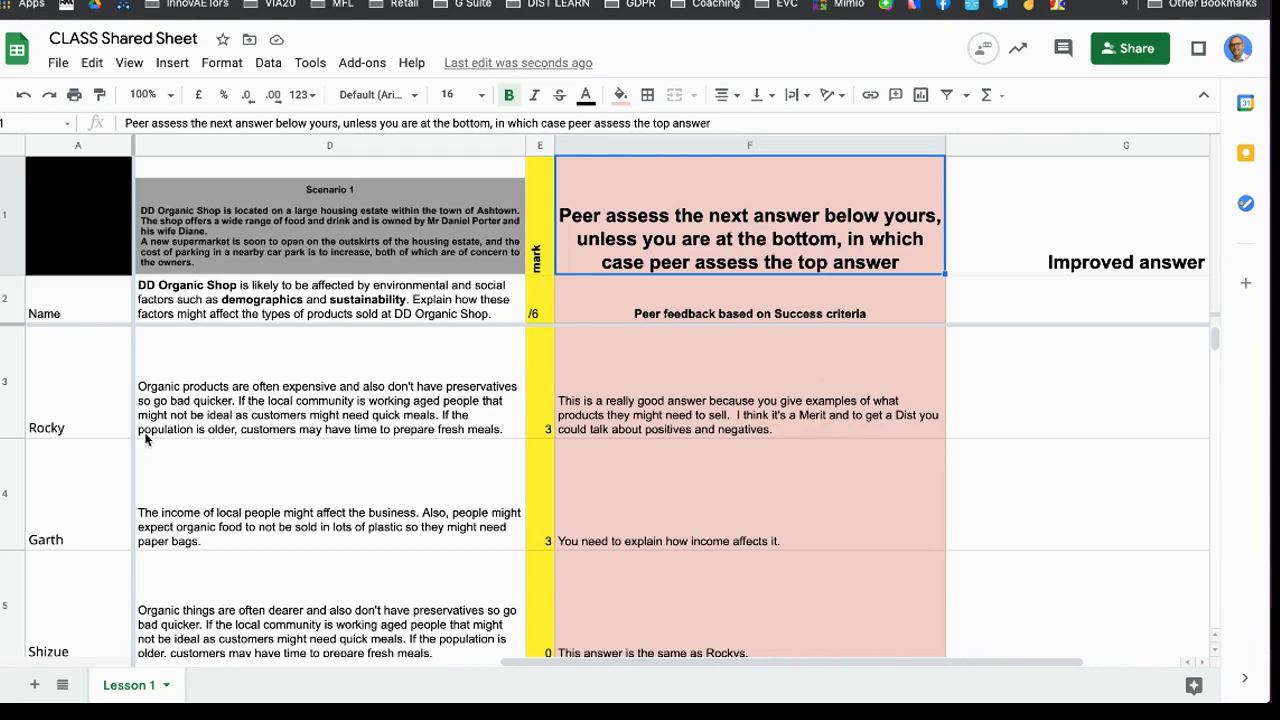
drag(579, 659, 532, 666)
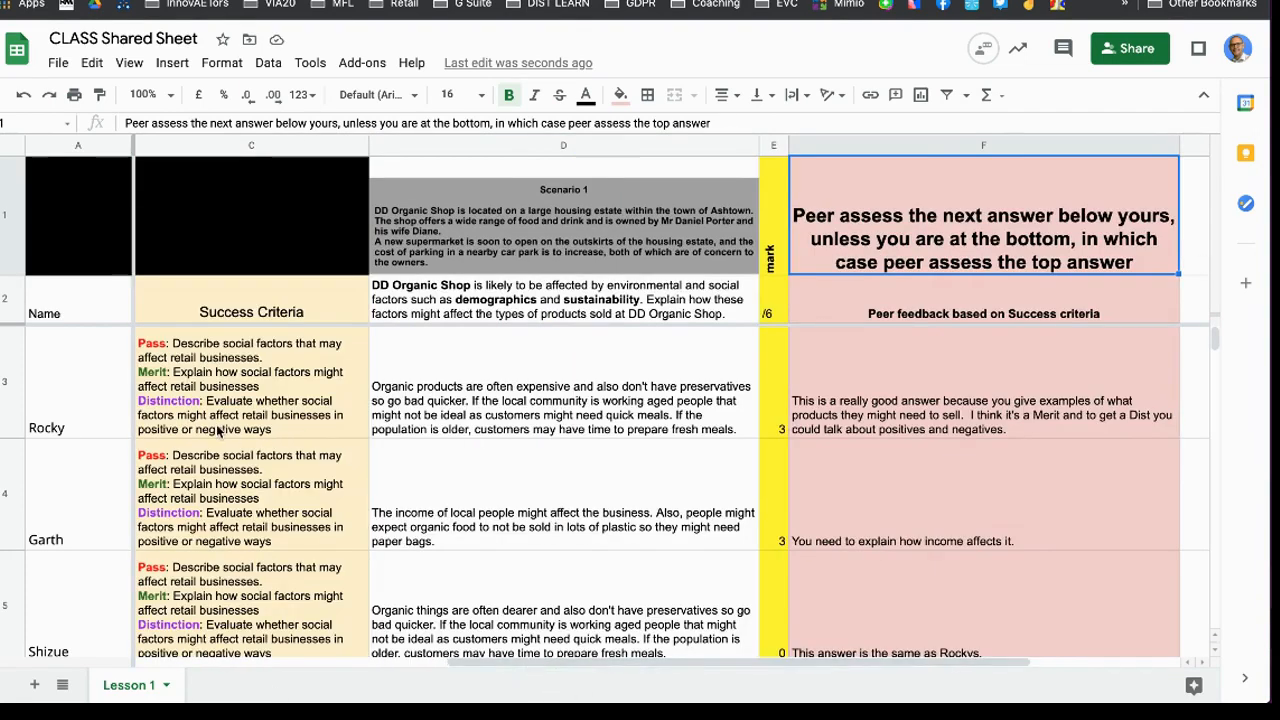
Show the edit history of the answer in cell D5 and go back through its earlier edits
click(871, 615)
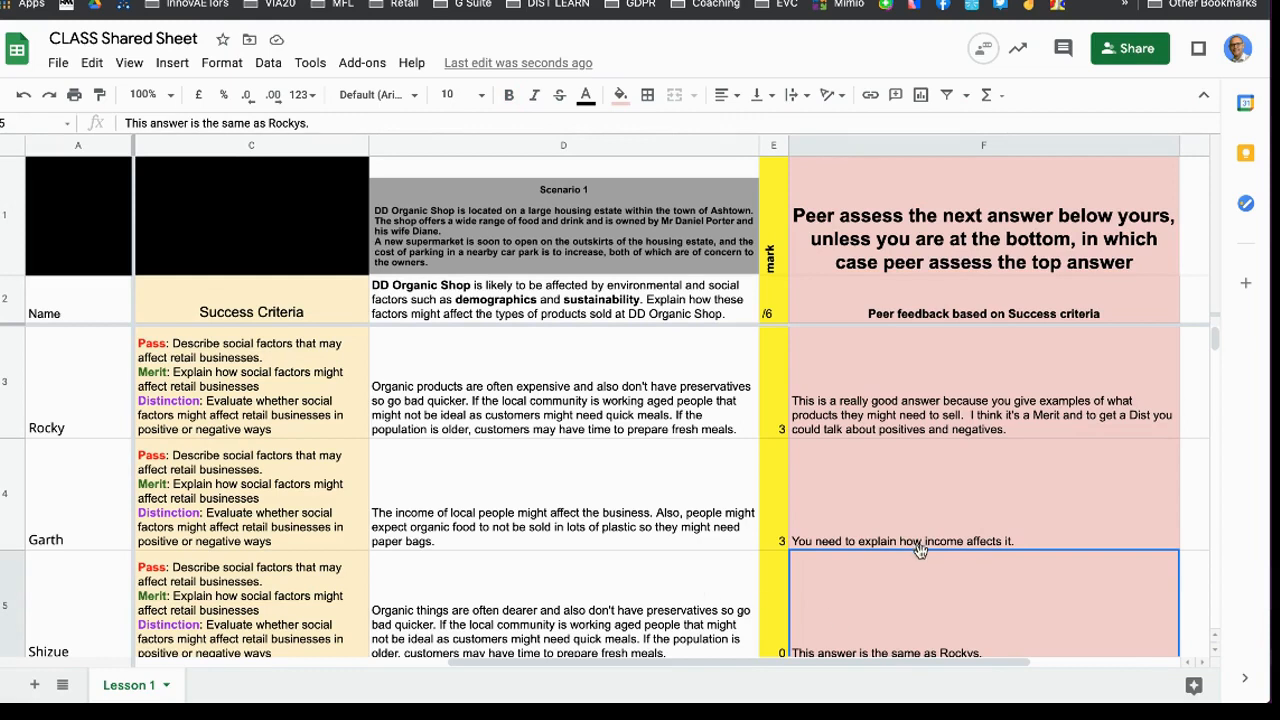
click(524, 588)
right_click(524, 588)
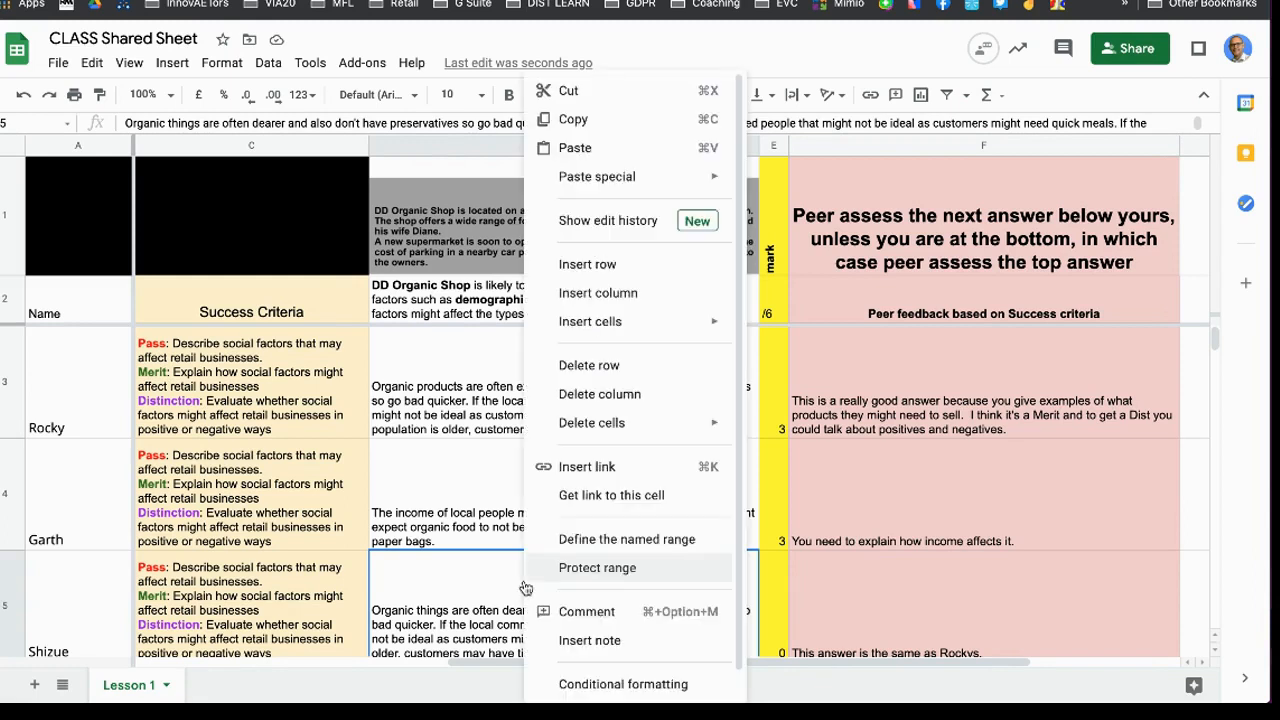
click(608, 222)
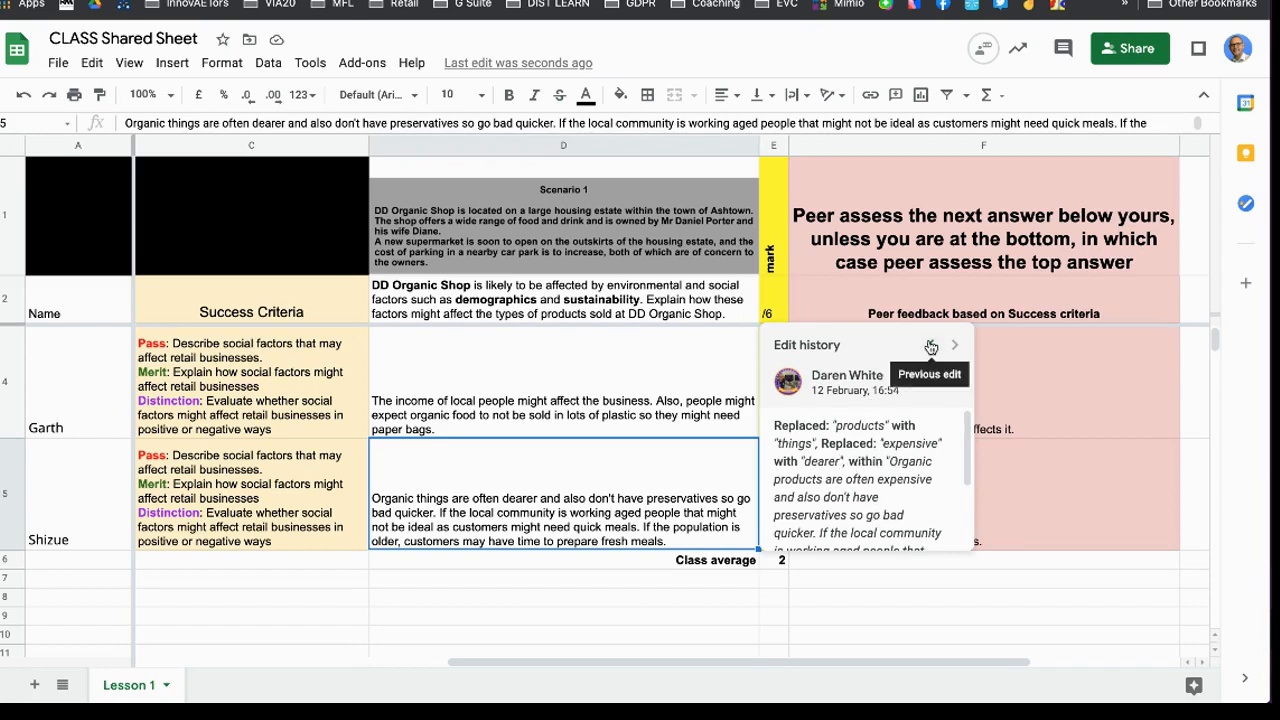
click(930, 346)
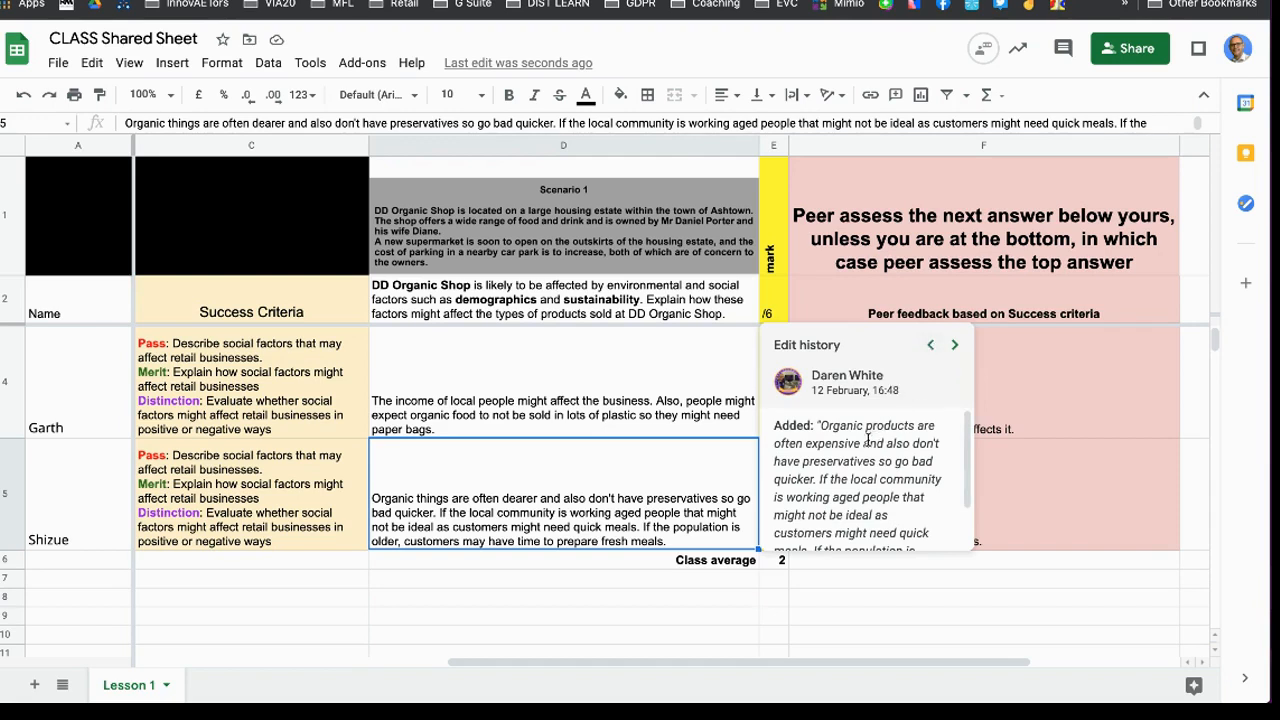
click(930, 344)
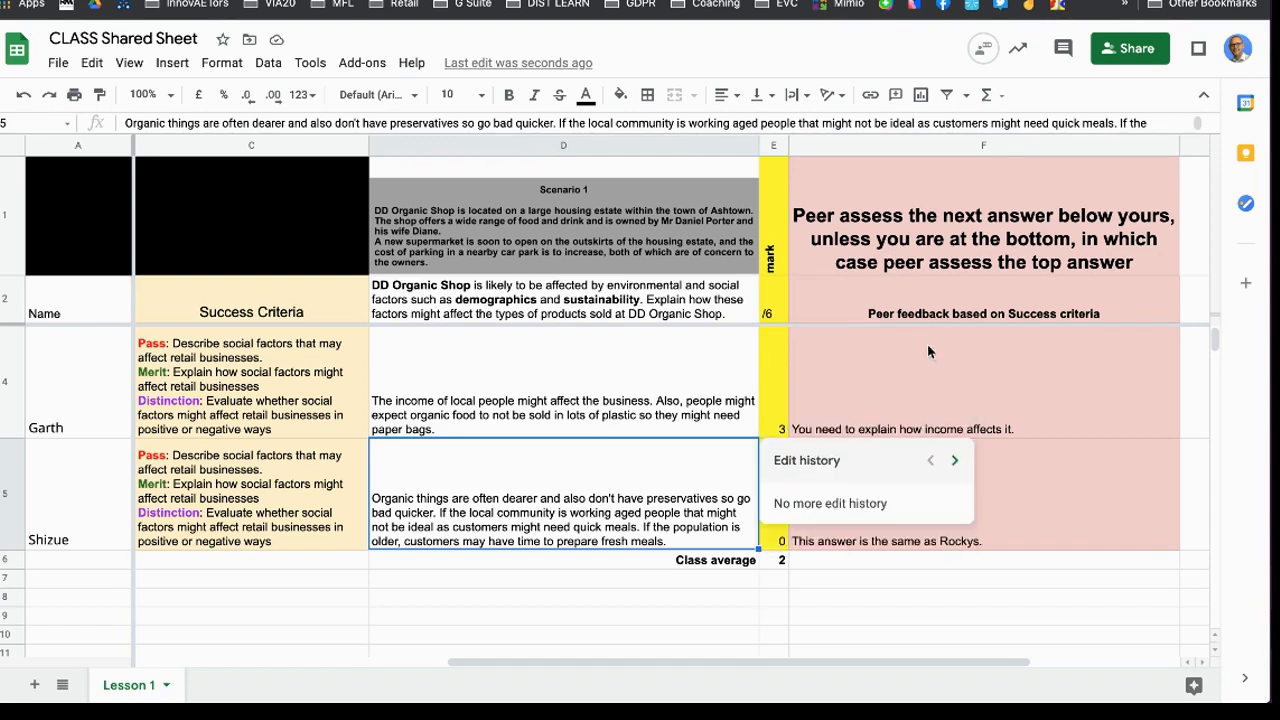
Read the original entry and the latest edit in full in cell D5's edit history, and close the history
click(955, 461)
scroll(875, 440, down, 1)
scroll(875, 440, up, 1)
scroll(875, 441, down, 1)
scroll(875, 441, up, 1)
scroll(876, 518, up, 1)
scroll(876, 516, down, 2)
scroll(563, 455, down, 1)
scroll(658, 408, up, 1)
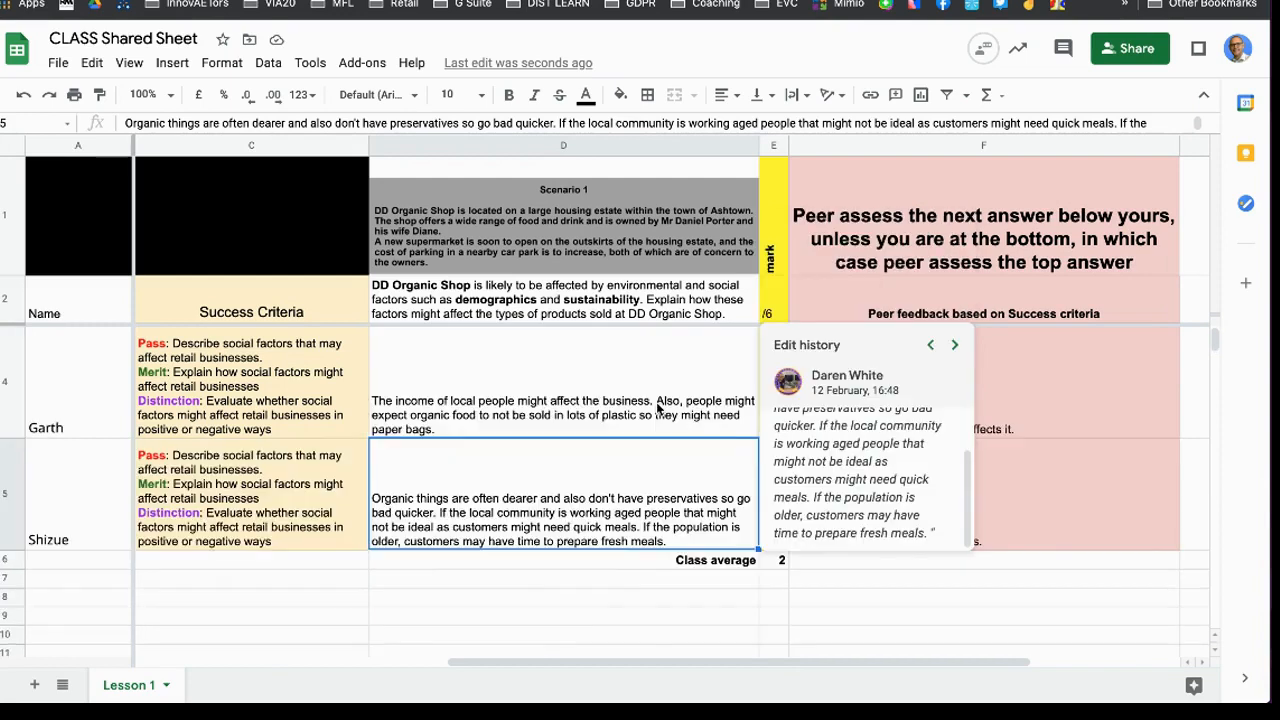
scroll(658, 408, up, 1)
click(955, 455)
scroll(955, 458, down, 1)
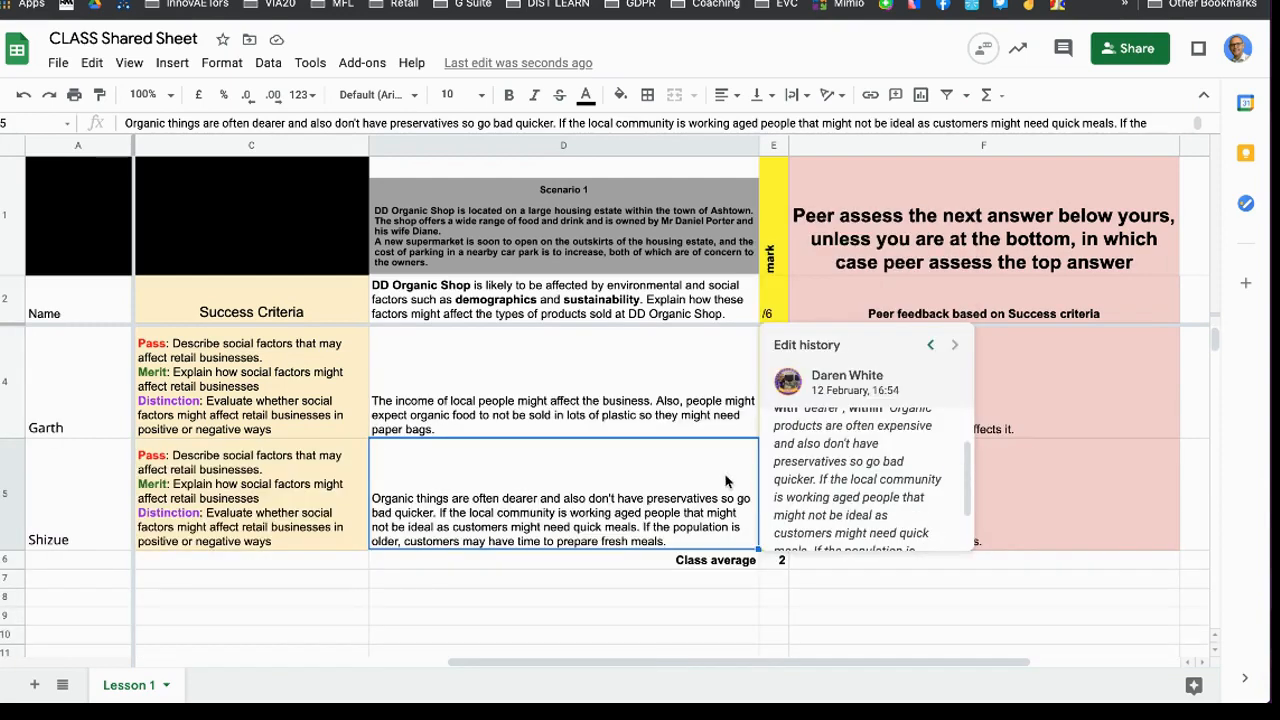
click(894, 603)
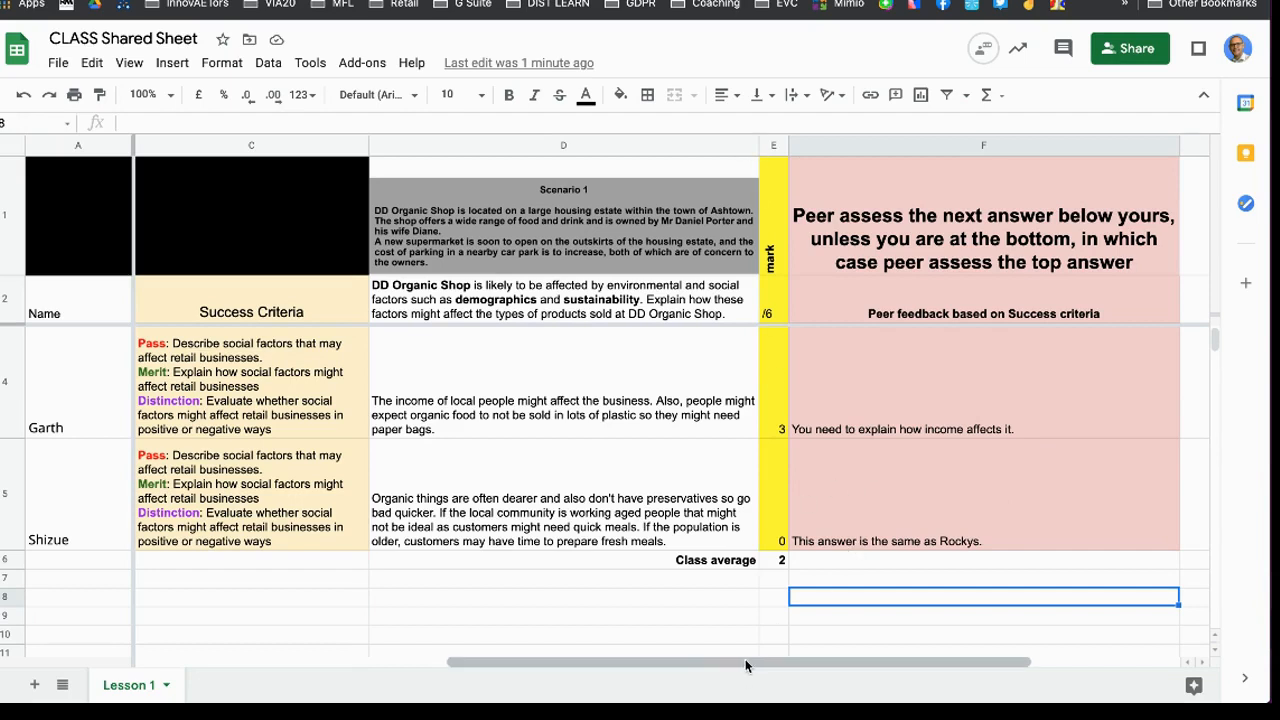
Copy the scenario answer from cell D3 into the Improved answer cell G3 as editable text
drag(762, 665, 794, 663)
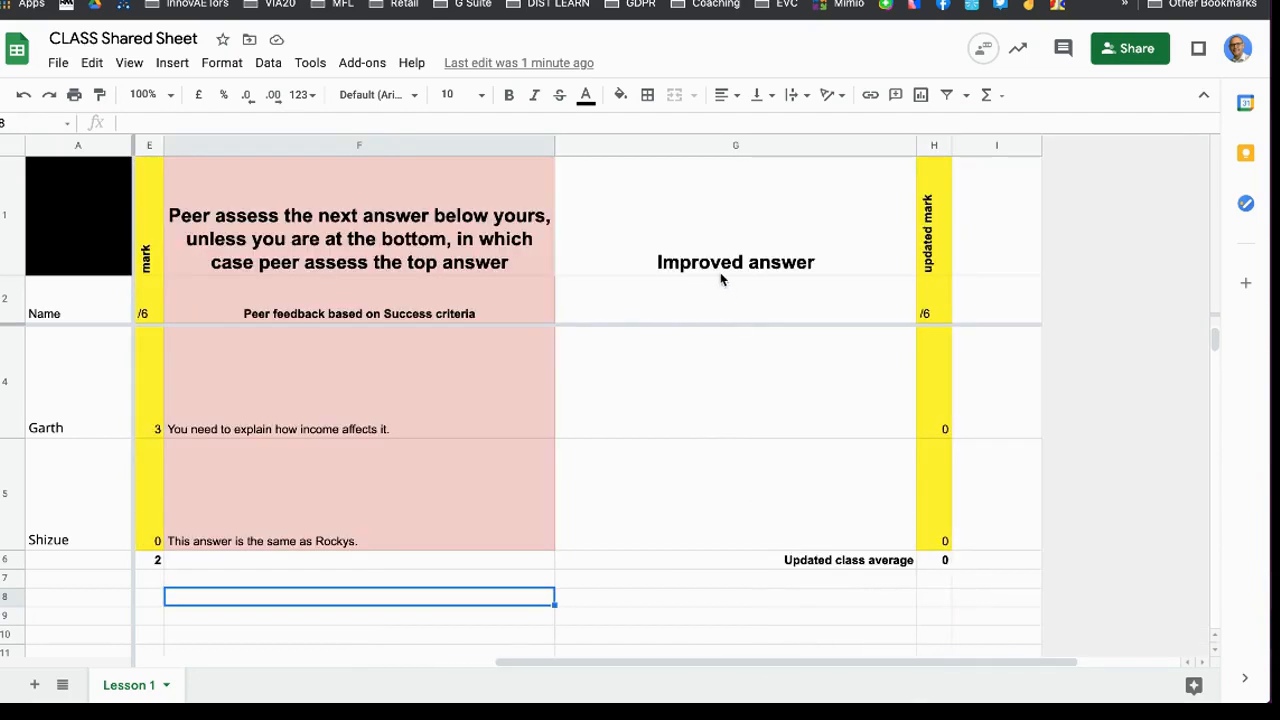
scroll(742, 462, up, 2)
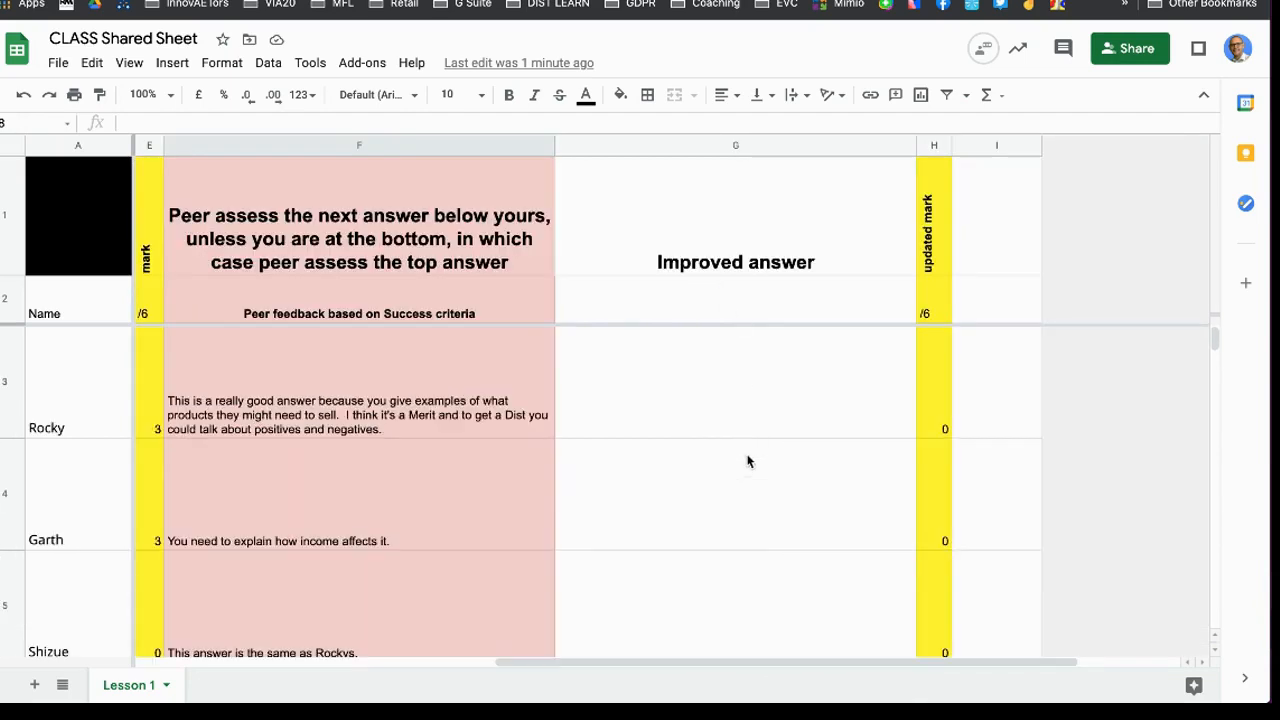
click(682, 386)
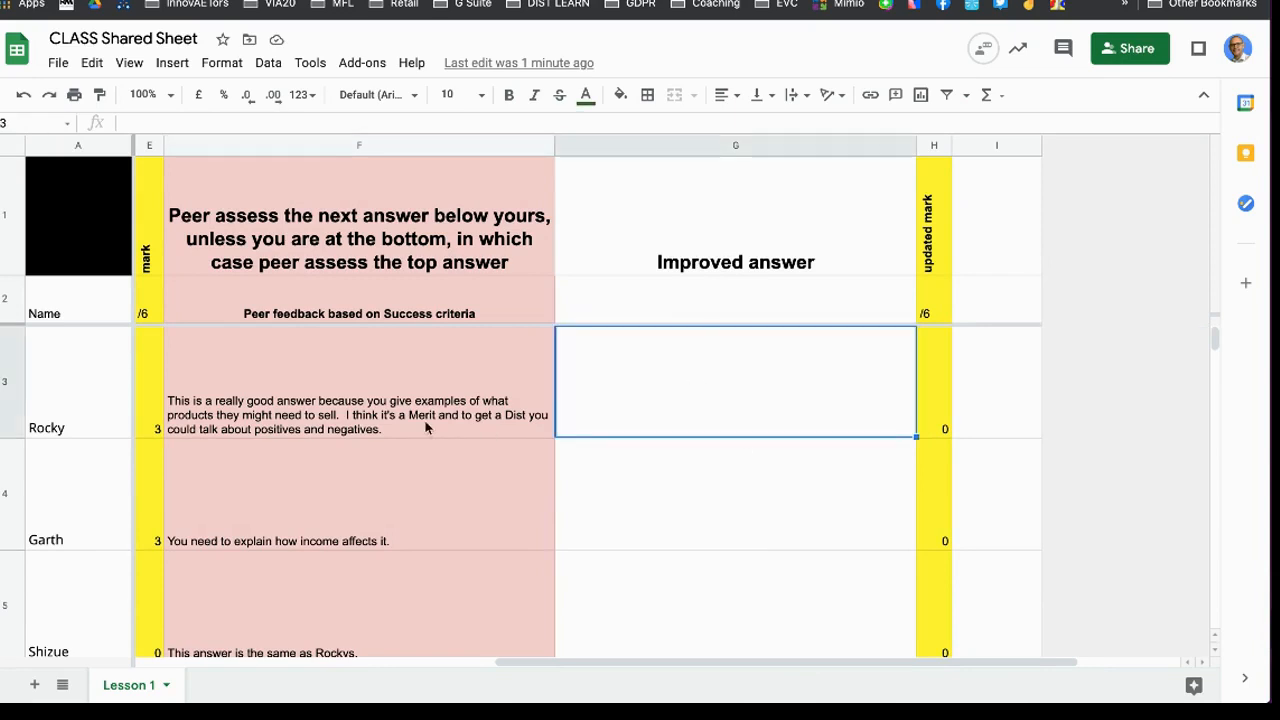
scroll(578, 660, left, 6)
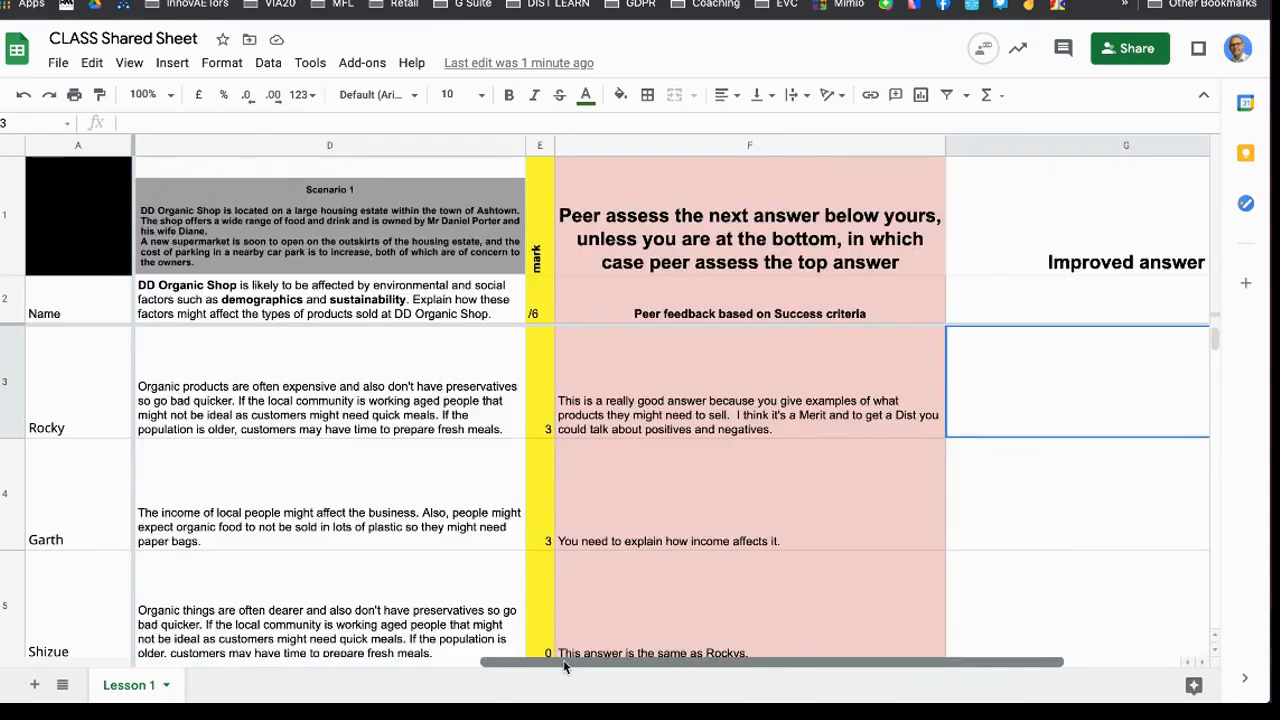
click(521, 360)
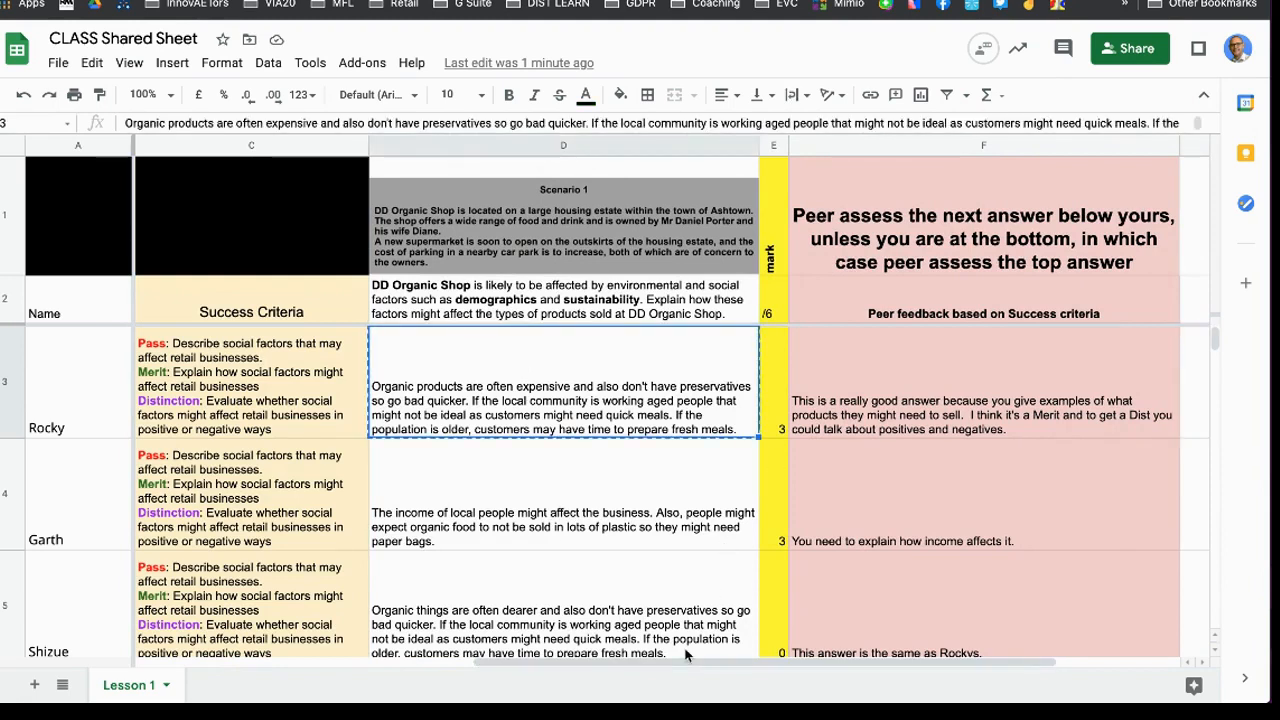
drag(687, 660, 815, 662)
click(641, 392)
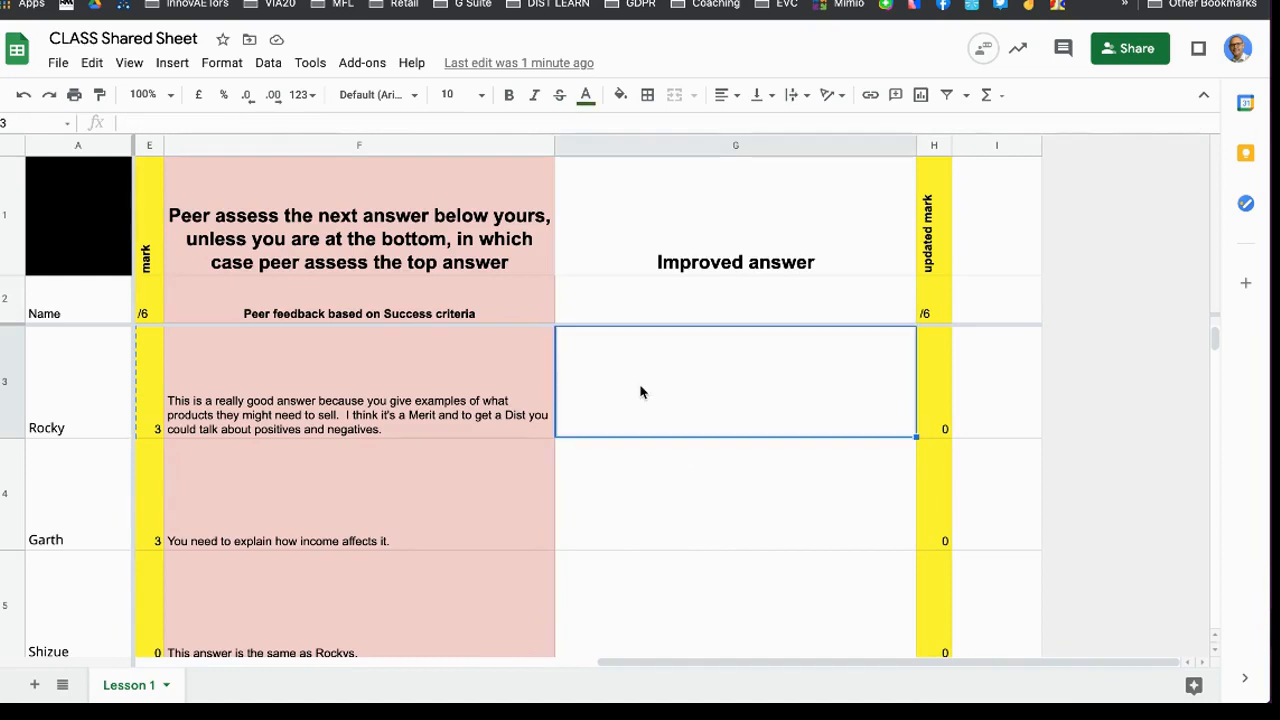
double_click(641, 392)
text(Organic products are often expensive and also don't have preservatives so go bad quicker. If the local community is working aged people that might not be ideal as customers might need quick meals. If the population is older, customers may have time to prepare fresh meals.)
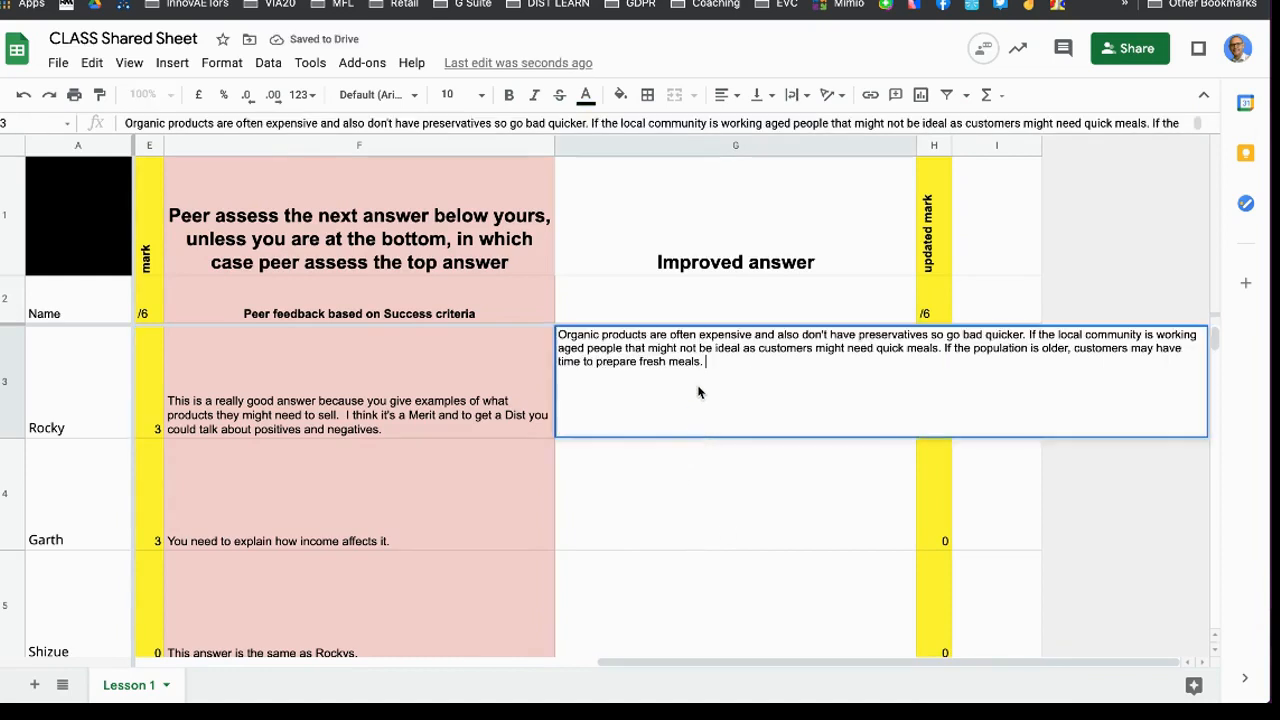
Append "Add further clarification...." to the improved answer in G3 and colour only that added text dark green
text(Addd)
key(BackSpace)
text(further clarification....)
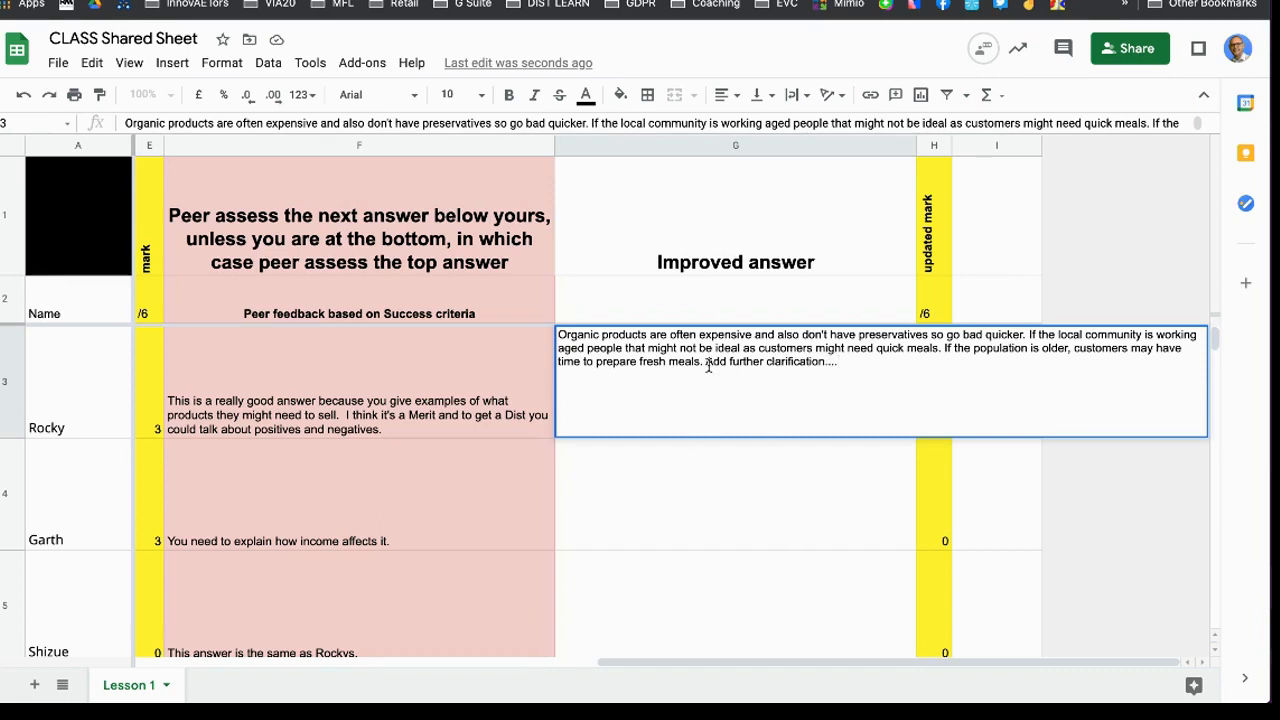
drag(708, 366, 836, 374)
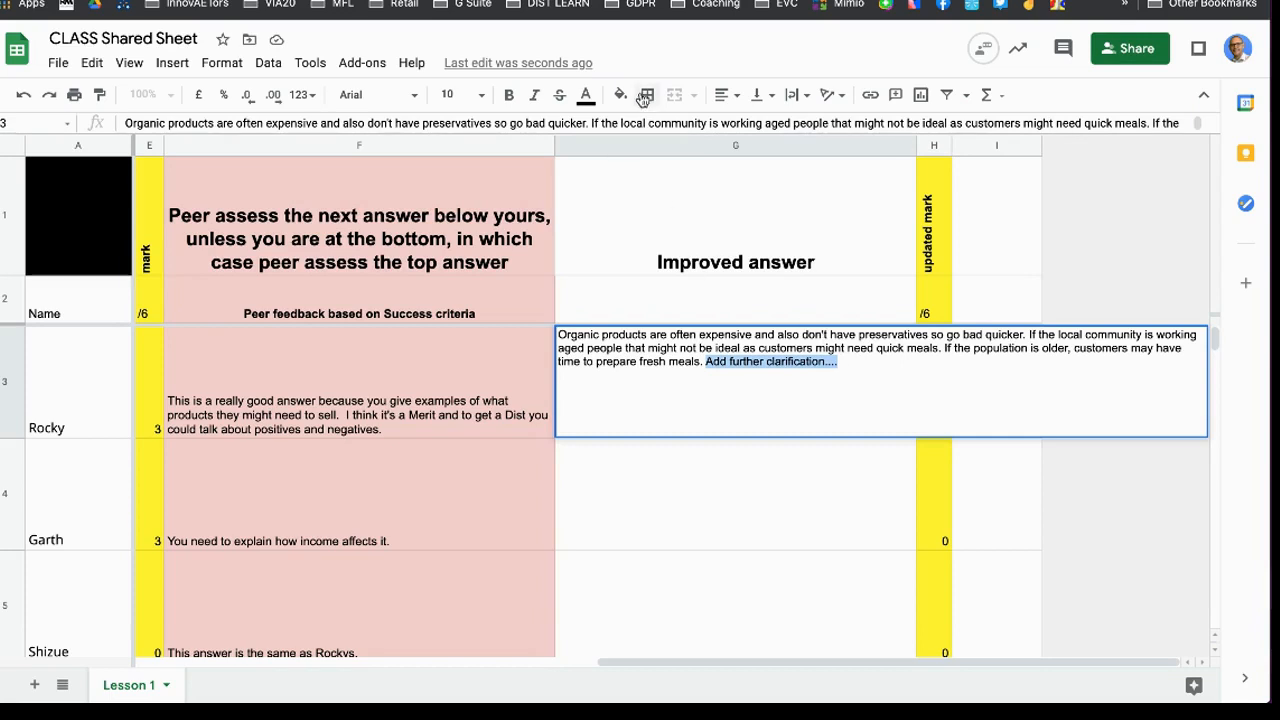
click(586, 95)
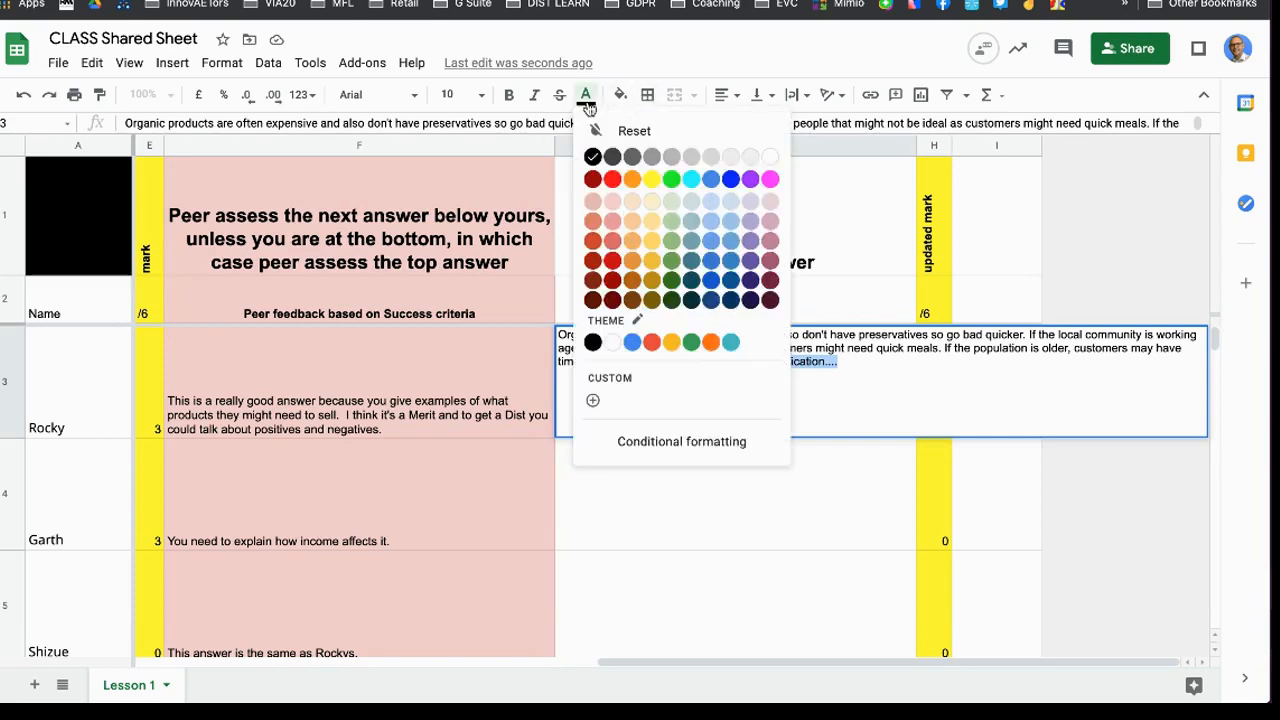
click(670, 282)
click(808, 488)
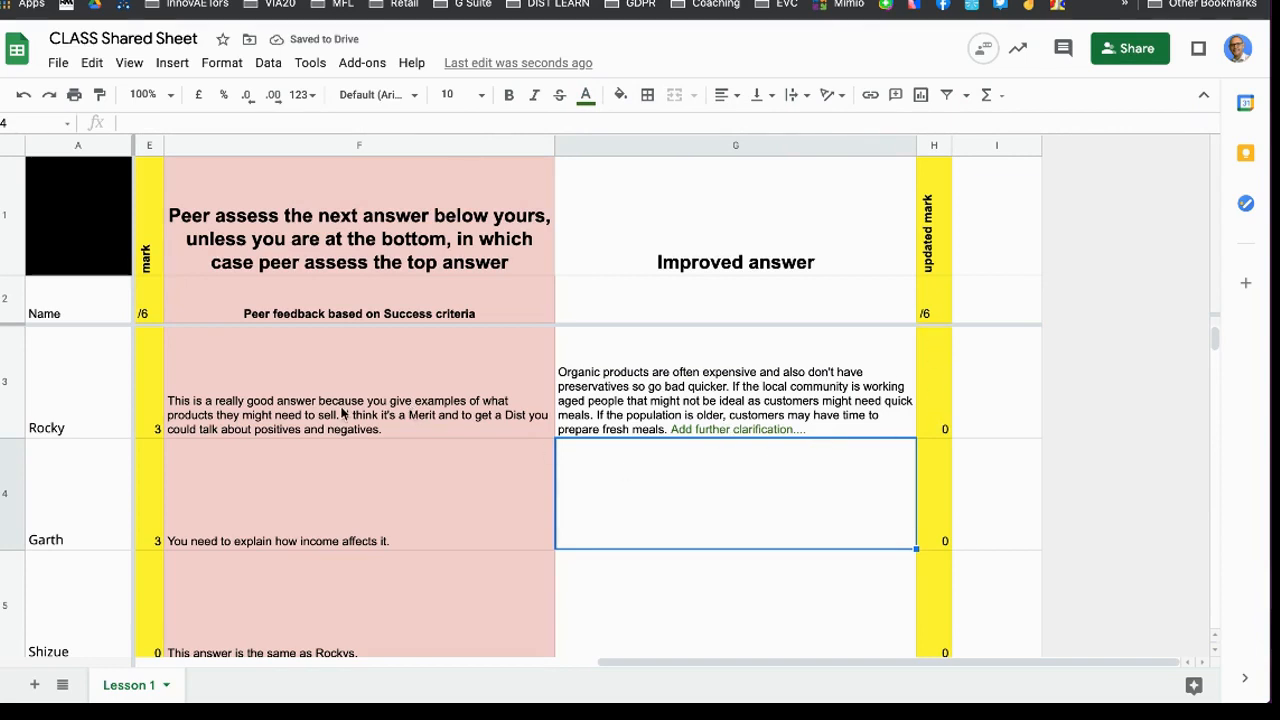
Set the updated mark in cell H3 to 5
click(938, 405)
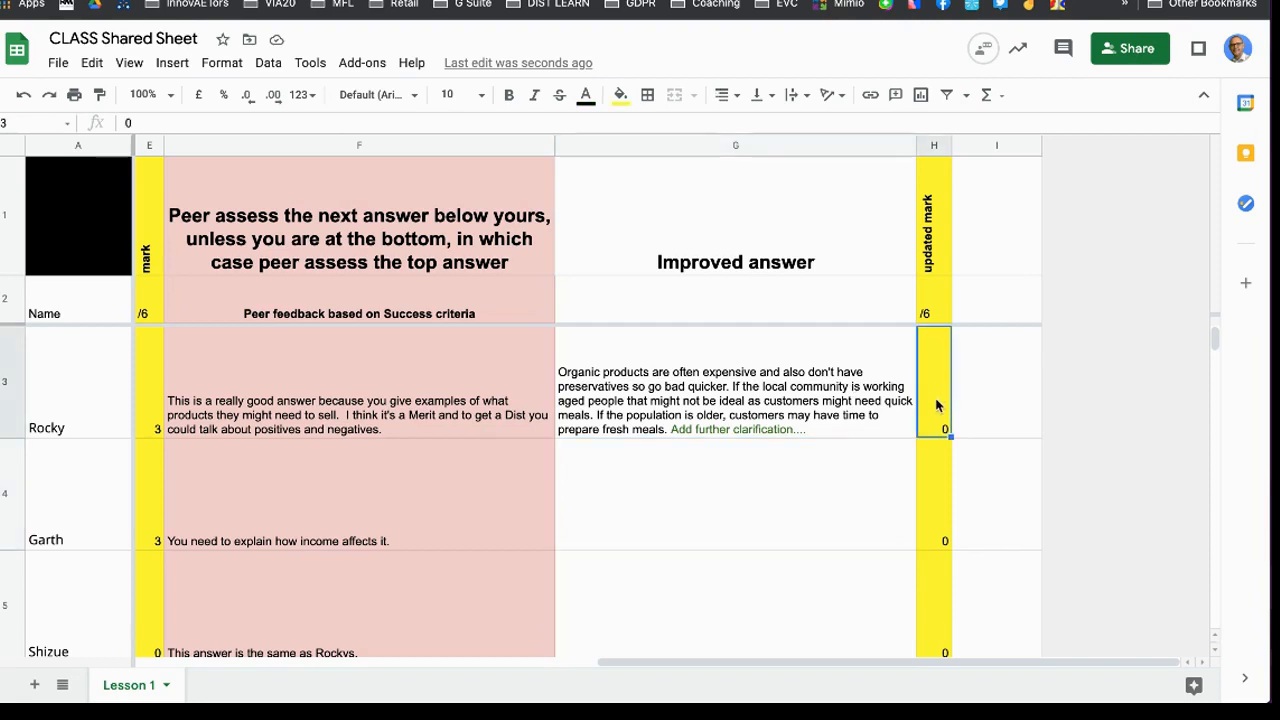
text(5)
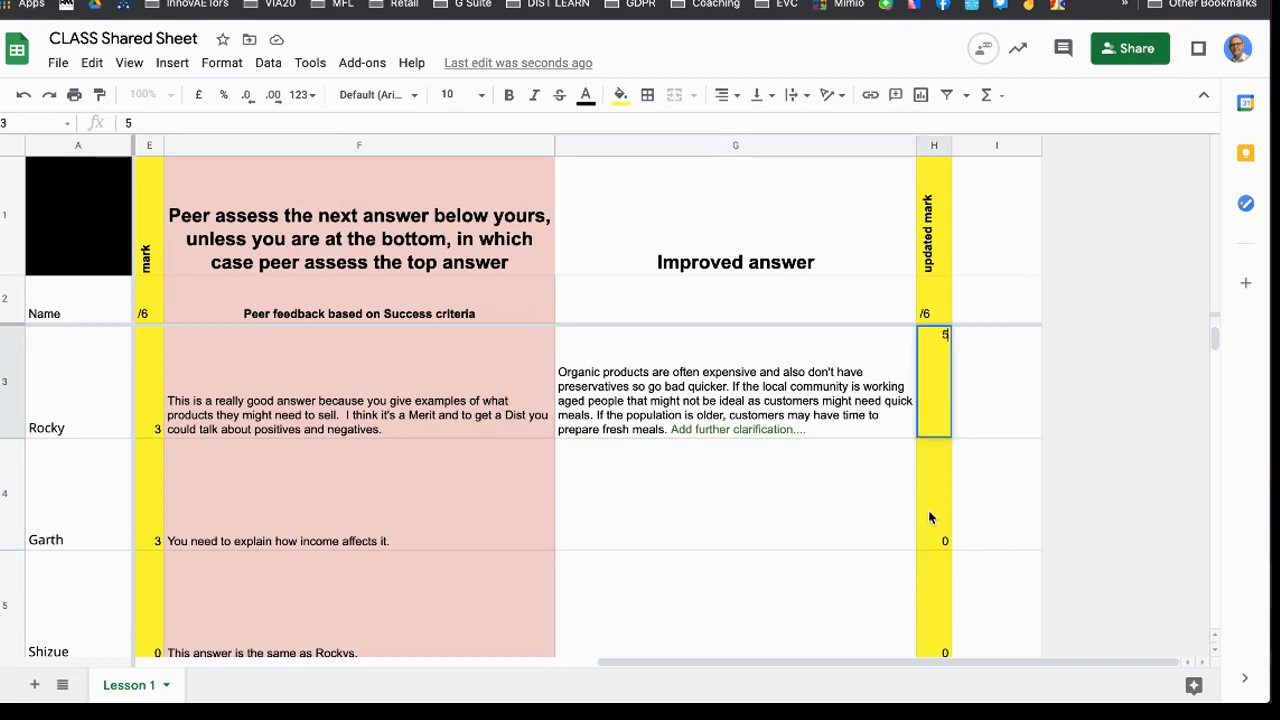
click(929, 516)
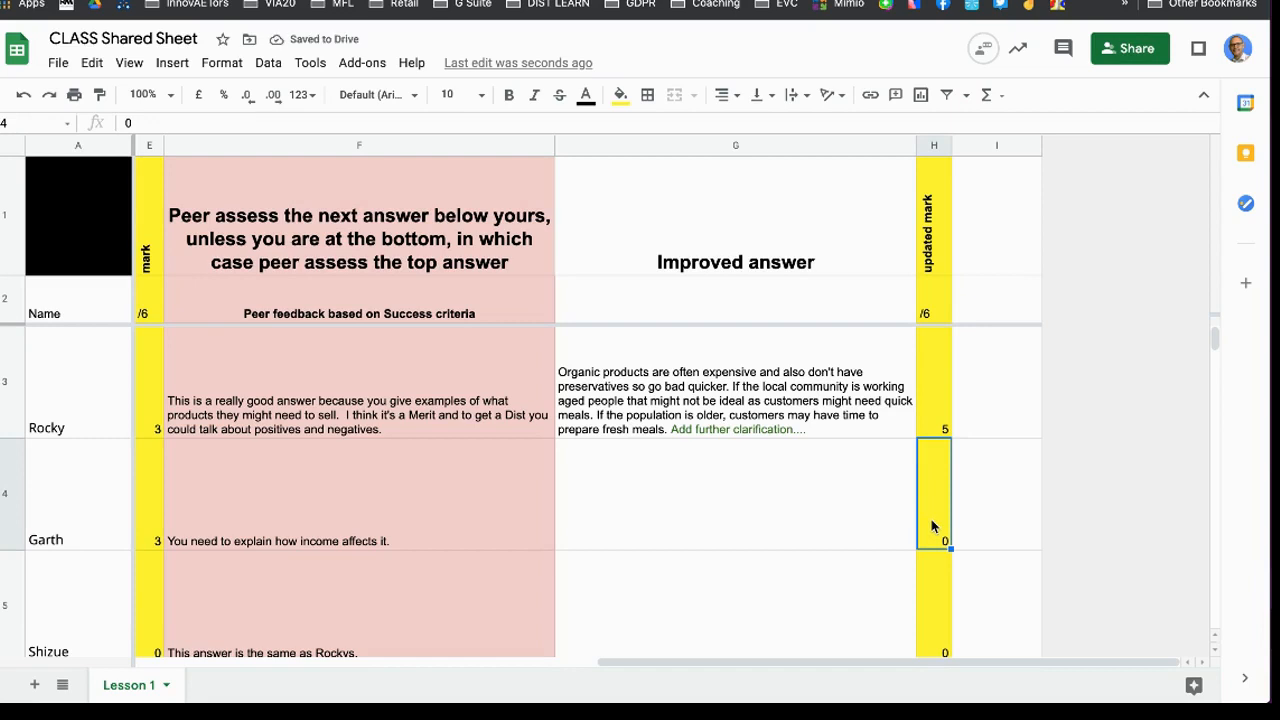
Enter "Higher income people would be willing to pay more." as the improved answer in cell G4
click(793, 547)
text(IHighe)
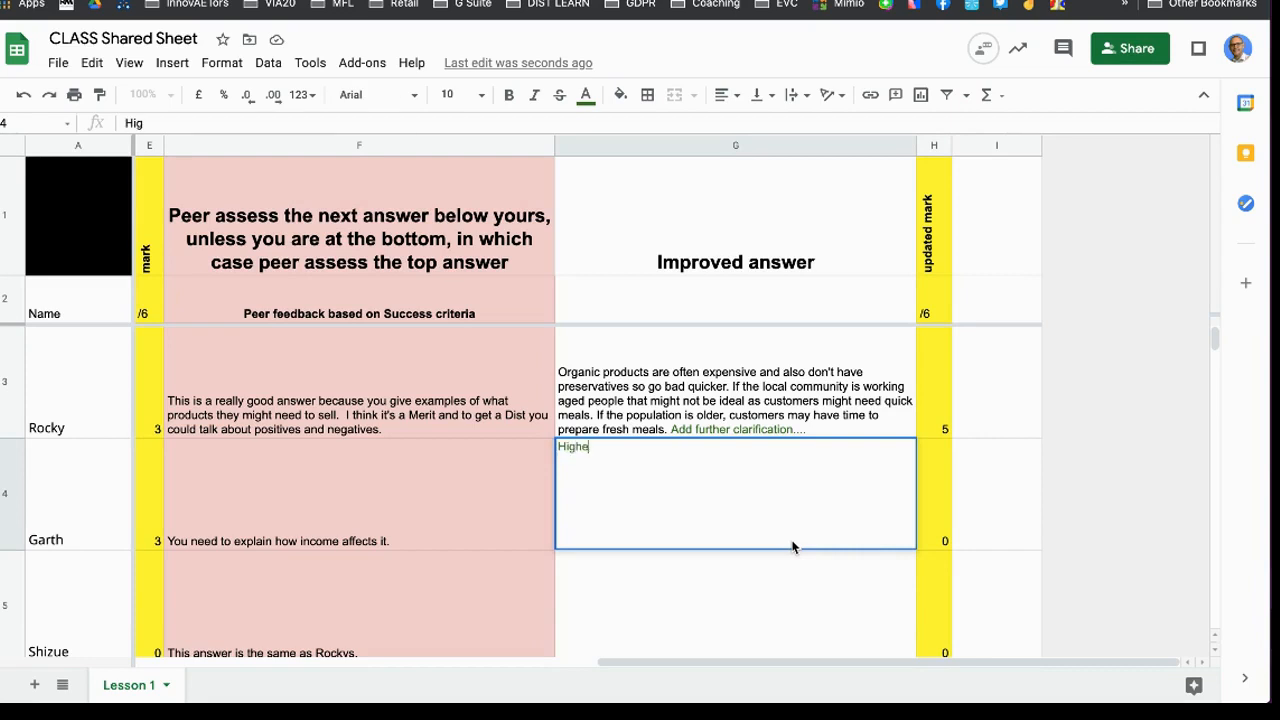
text(r income people would be )
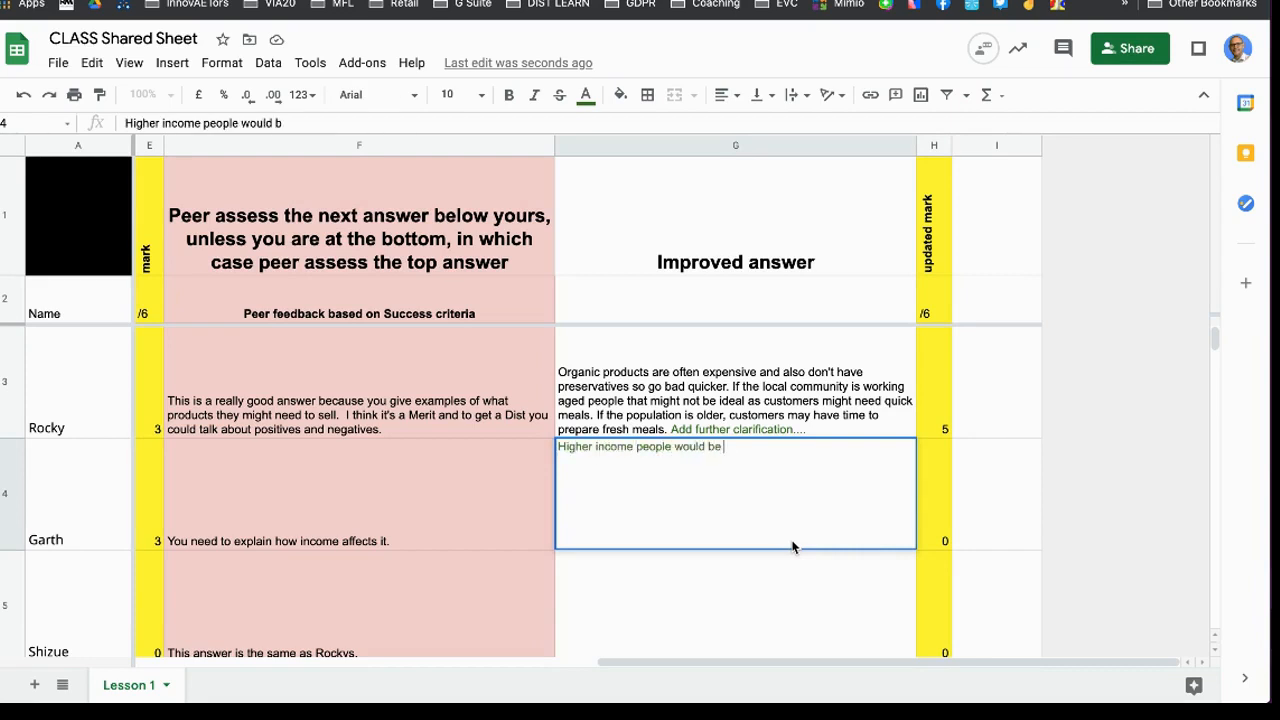
text(willing to pay)
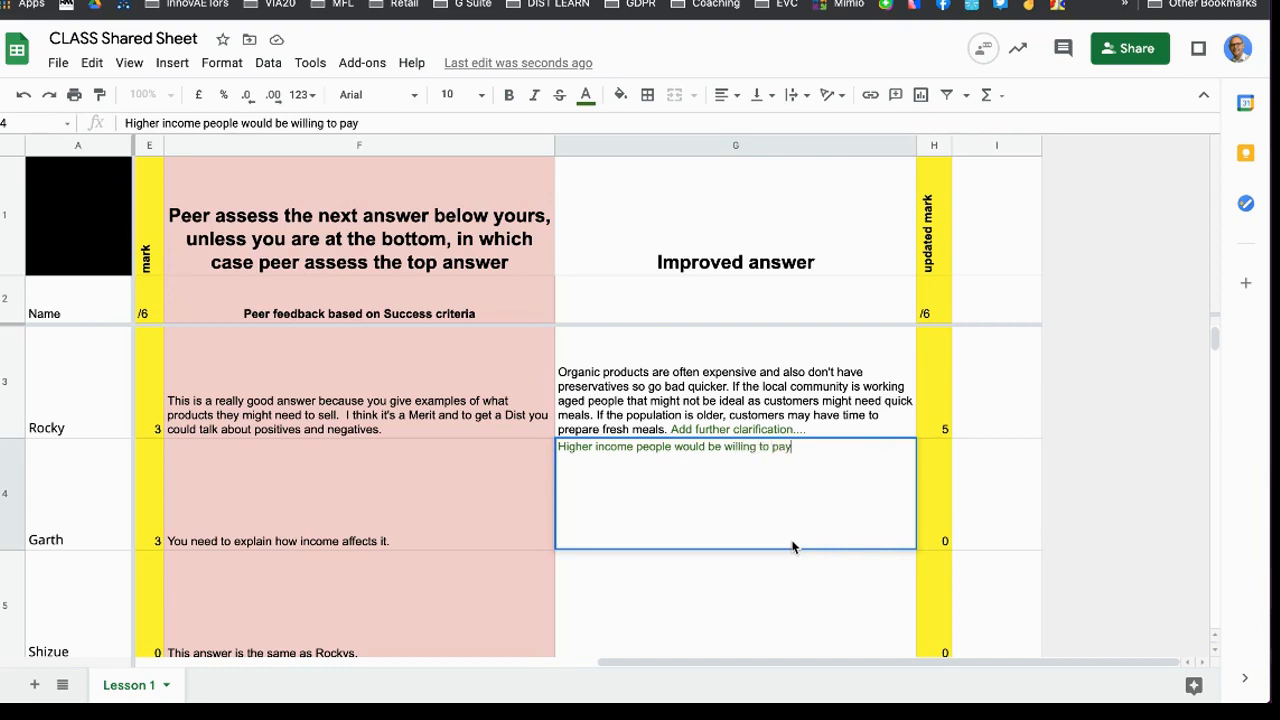
text( more.)
key(Return)
Set the updated mark in cell H4 to 4
click(937, 530)
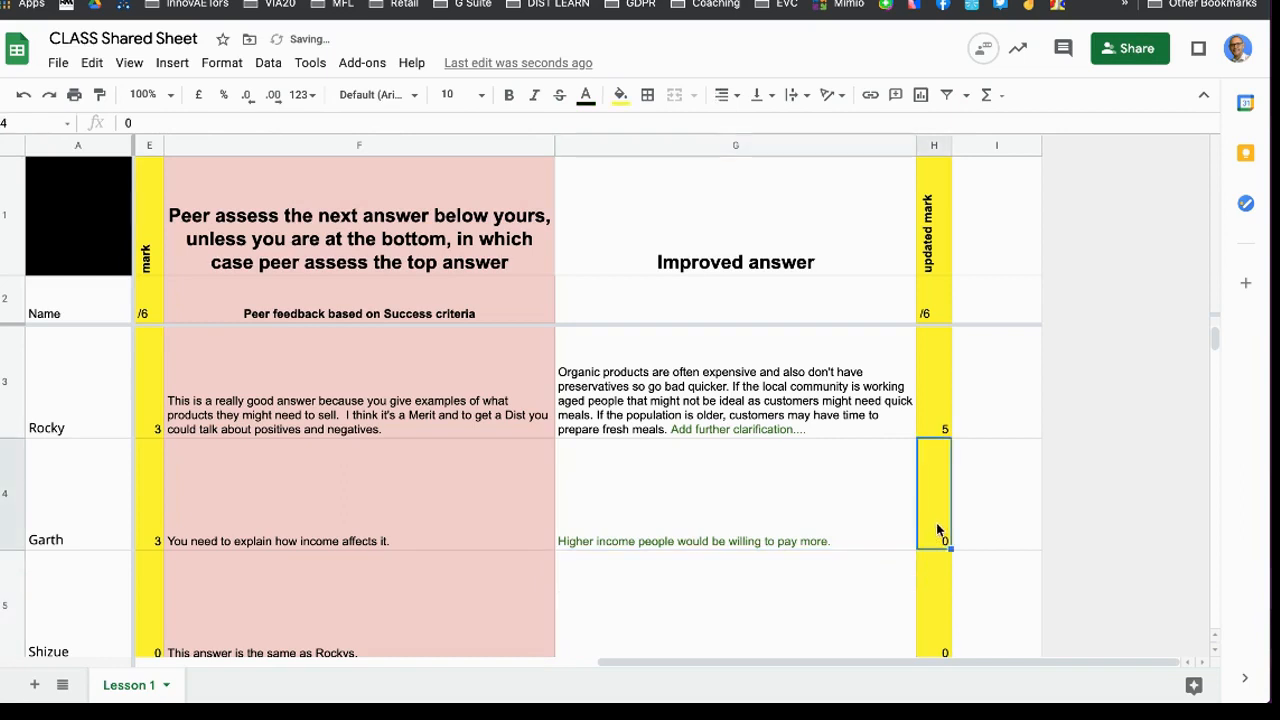
text(4)
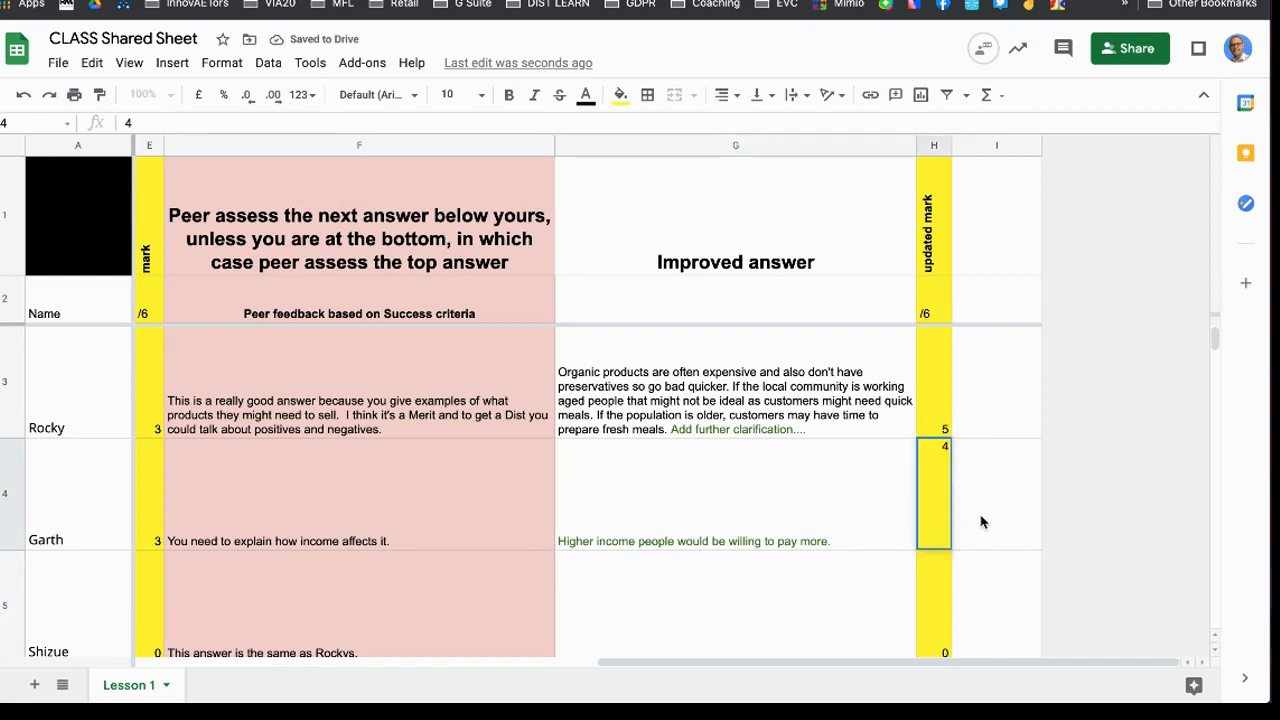
click(979, 523)
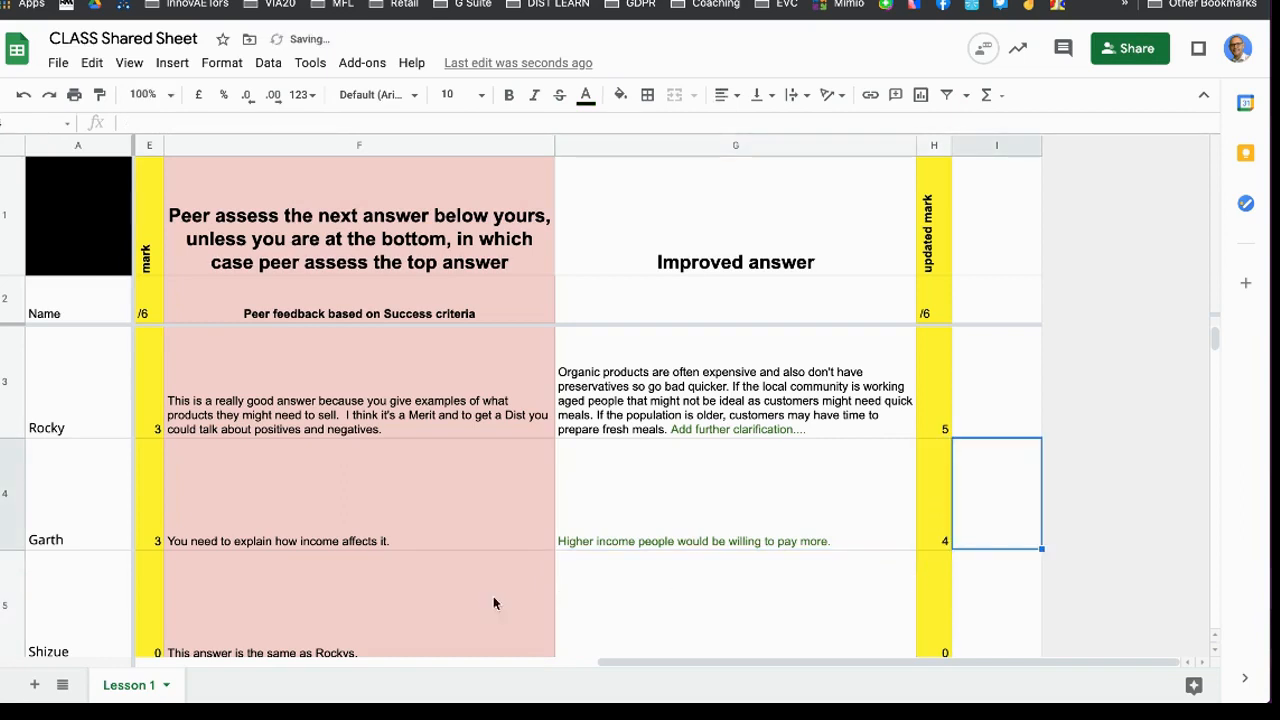
Set the updated mark in cell H5 to 2 and compare the original class average with the updated class average
click(641, 621)
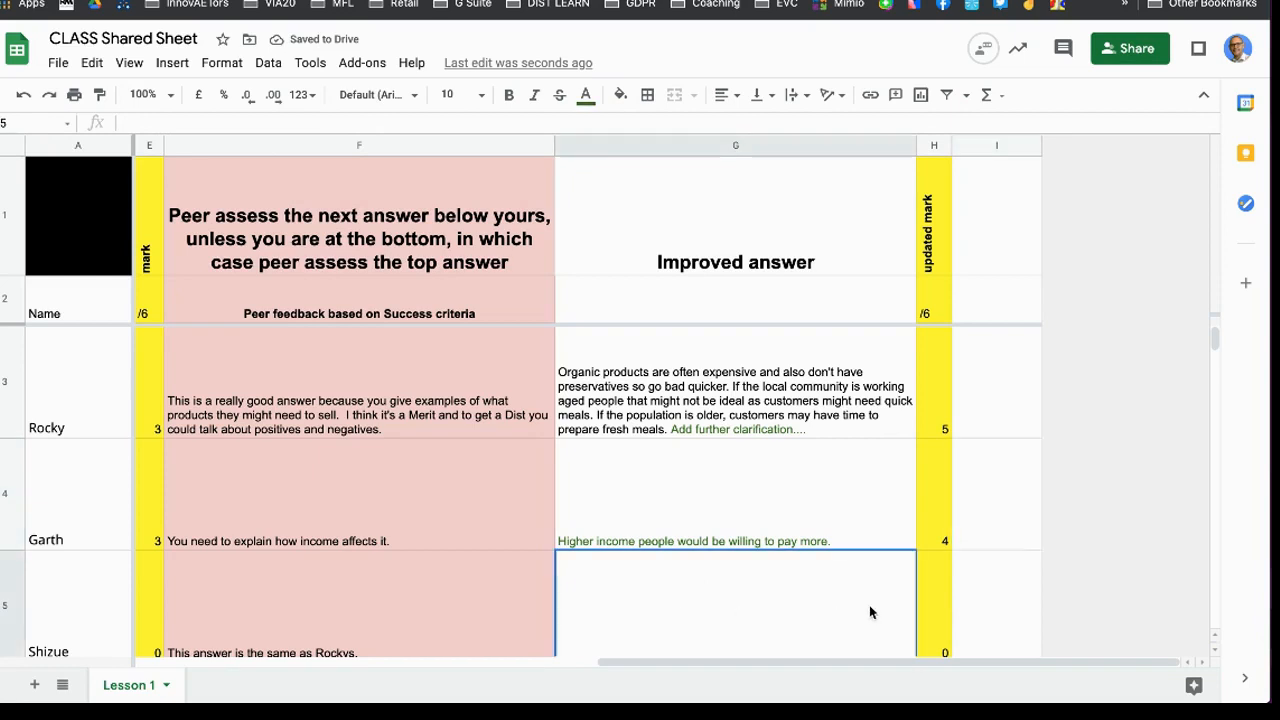
scroll(935, 435, down, 5)
scroll(932, 427, up, 5)
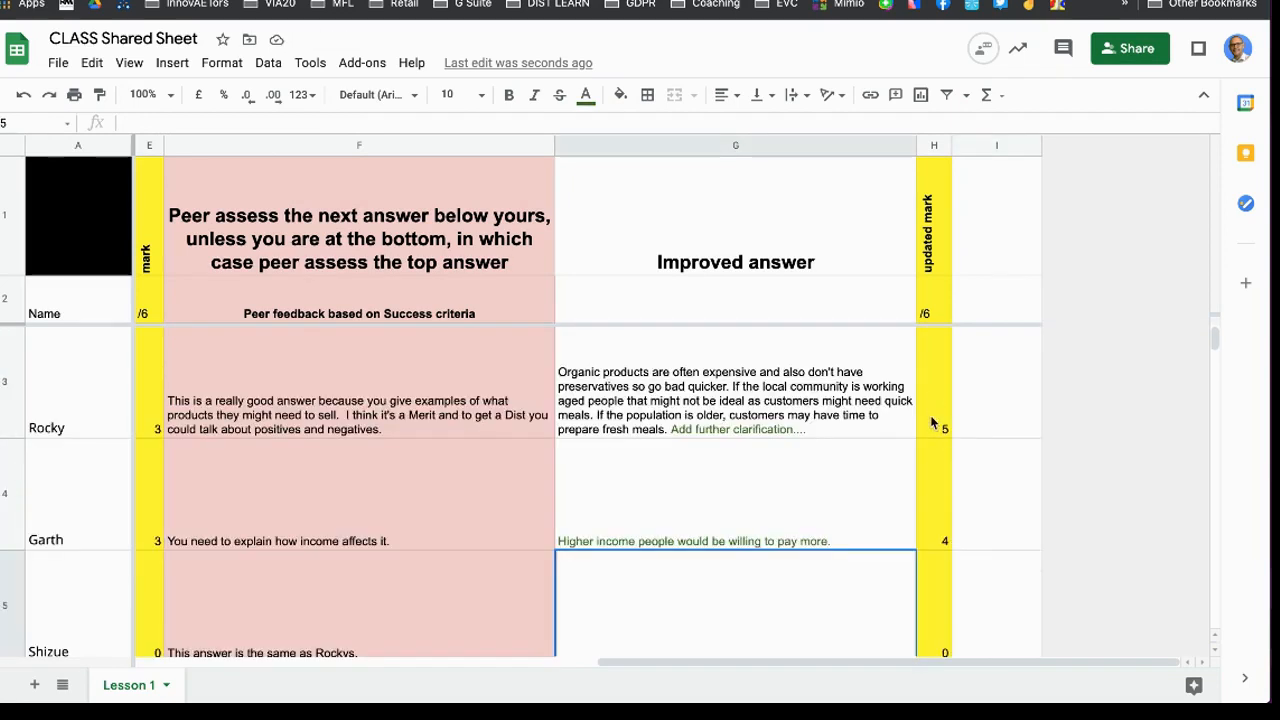
click(933, 610)
scroll(935, 610, down, 1)
text(2)
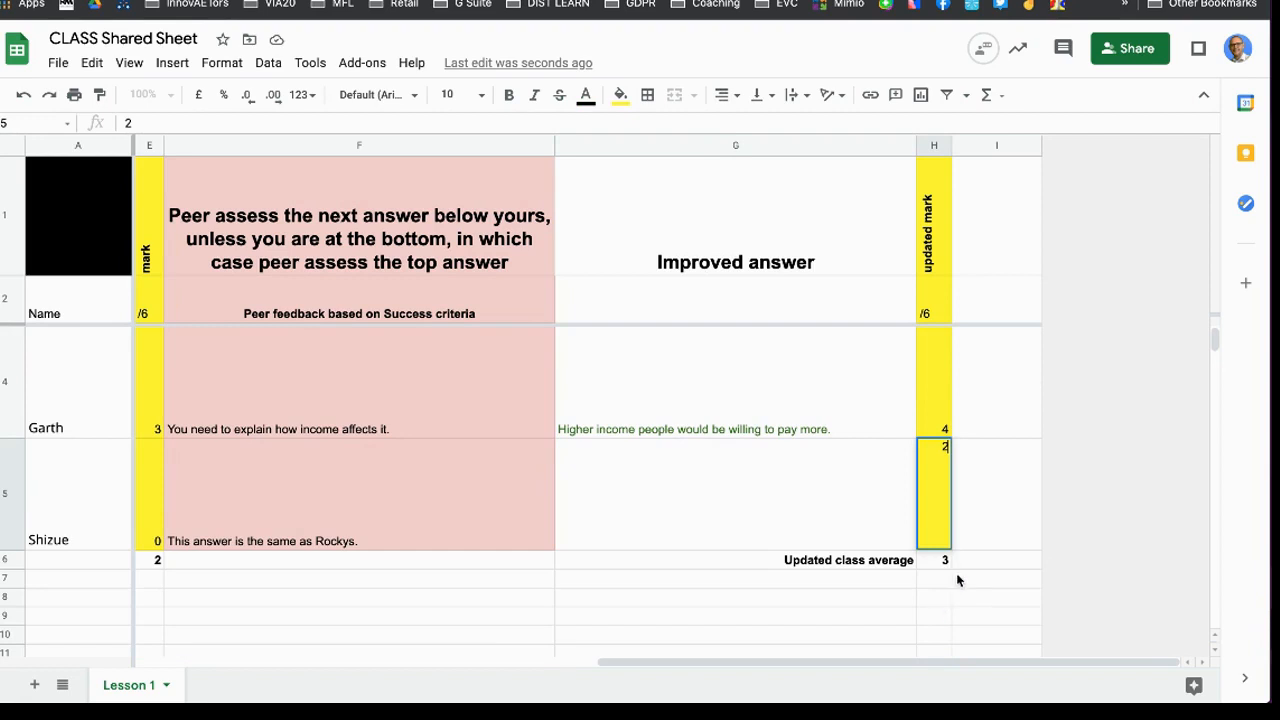
click(971, 529)
scroll(831, 661, left, 4)
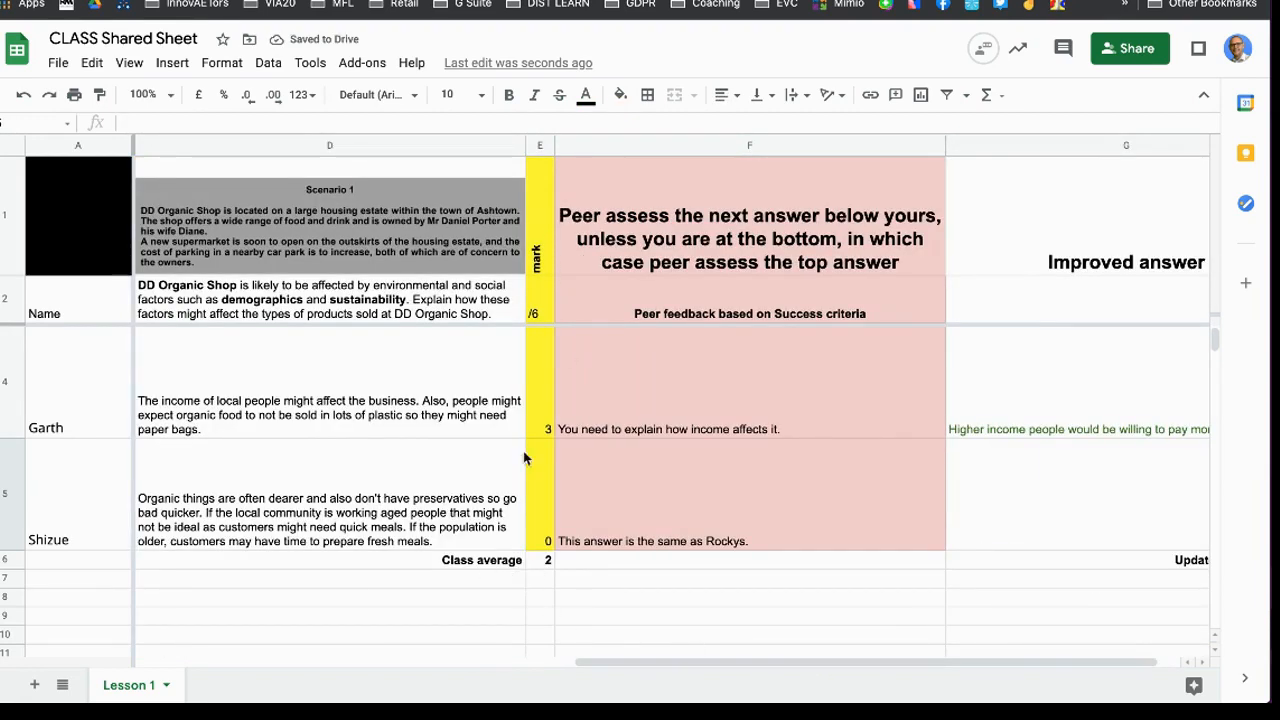
drag(712, 661, 748, 660)
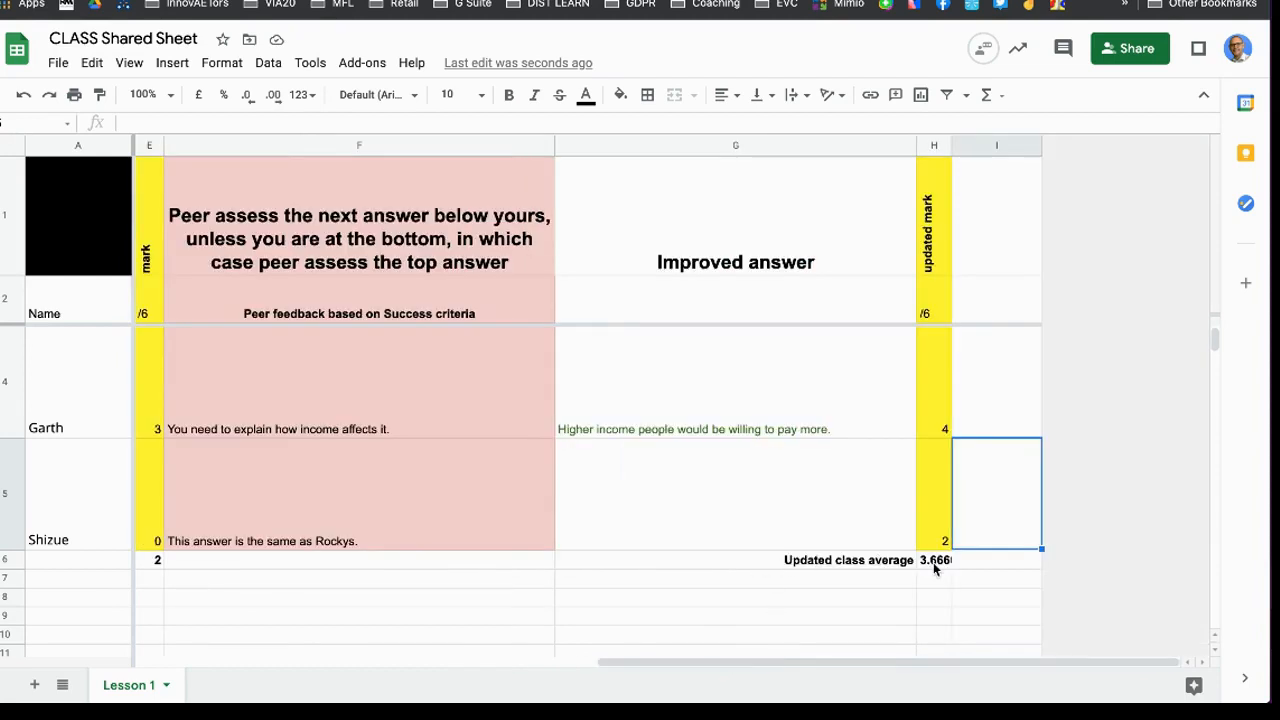
scroll(941, 424, up, 1)
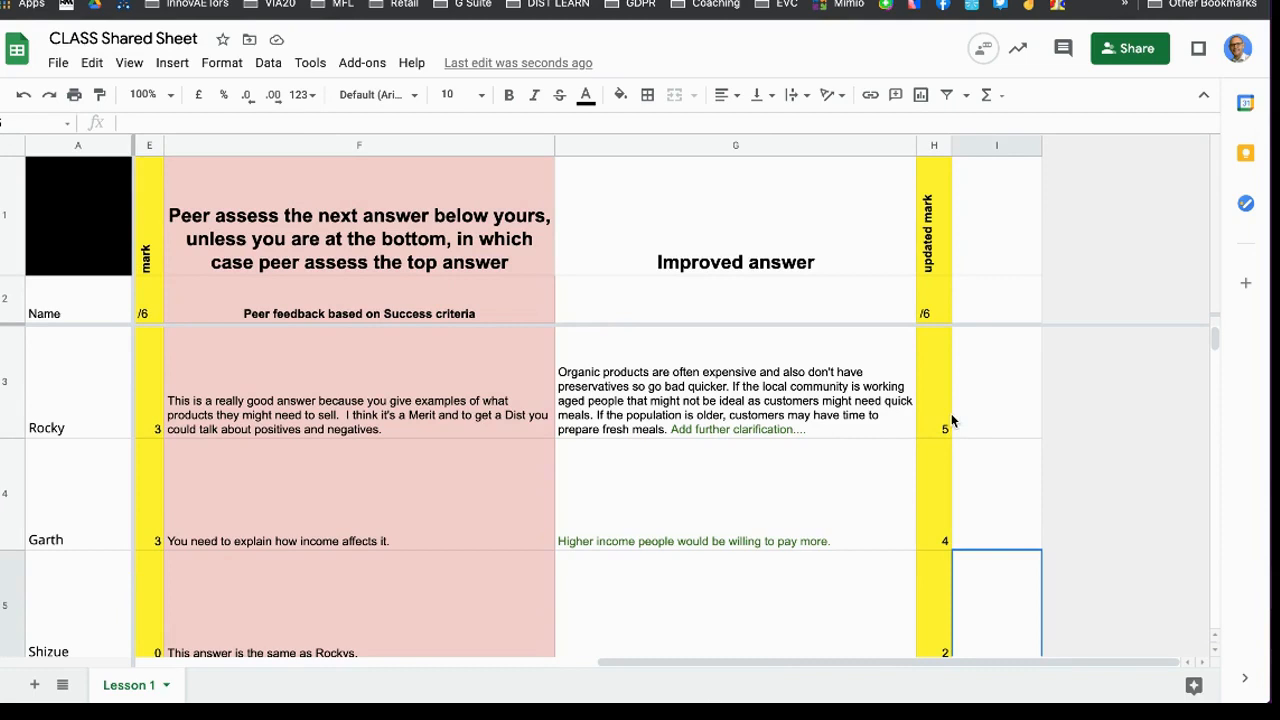
click(996, 345)
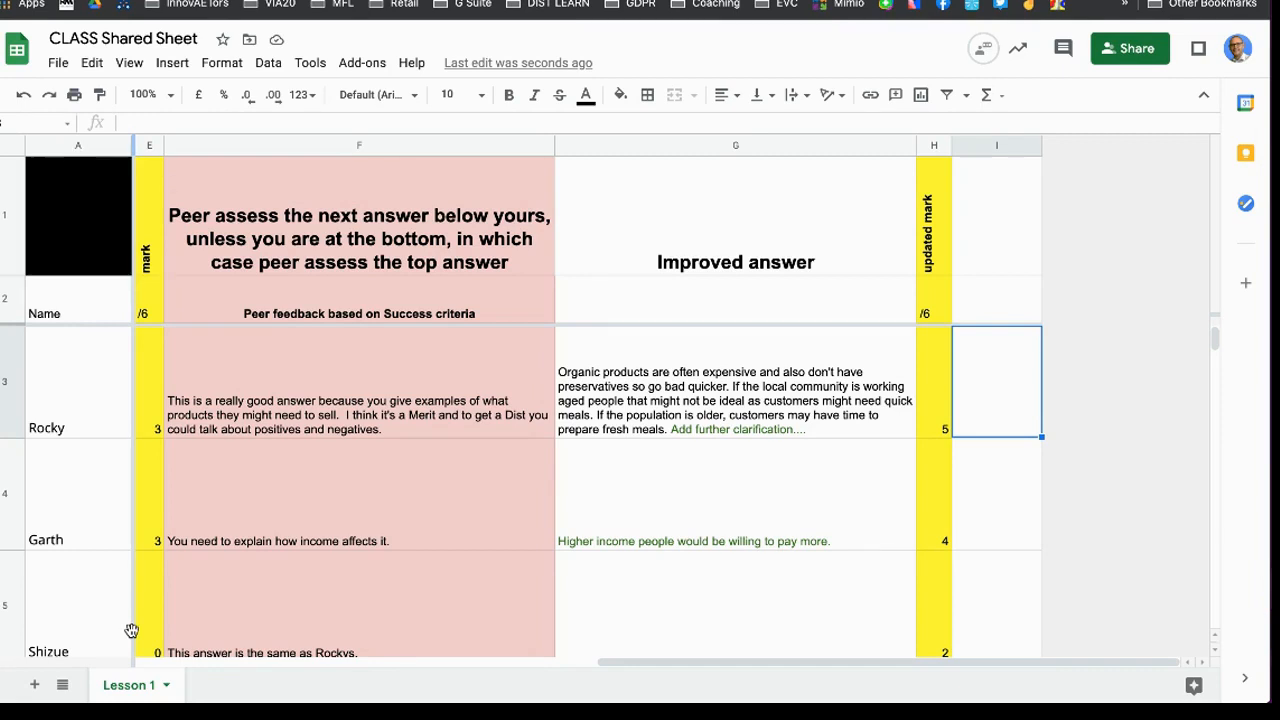
Protect the Lesson 1 sheet and restrict its editing permissions to Only you
click(165, 686)
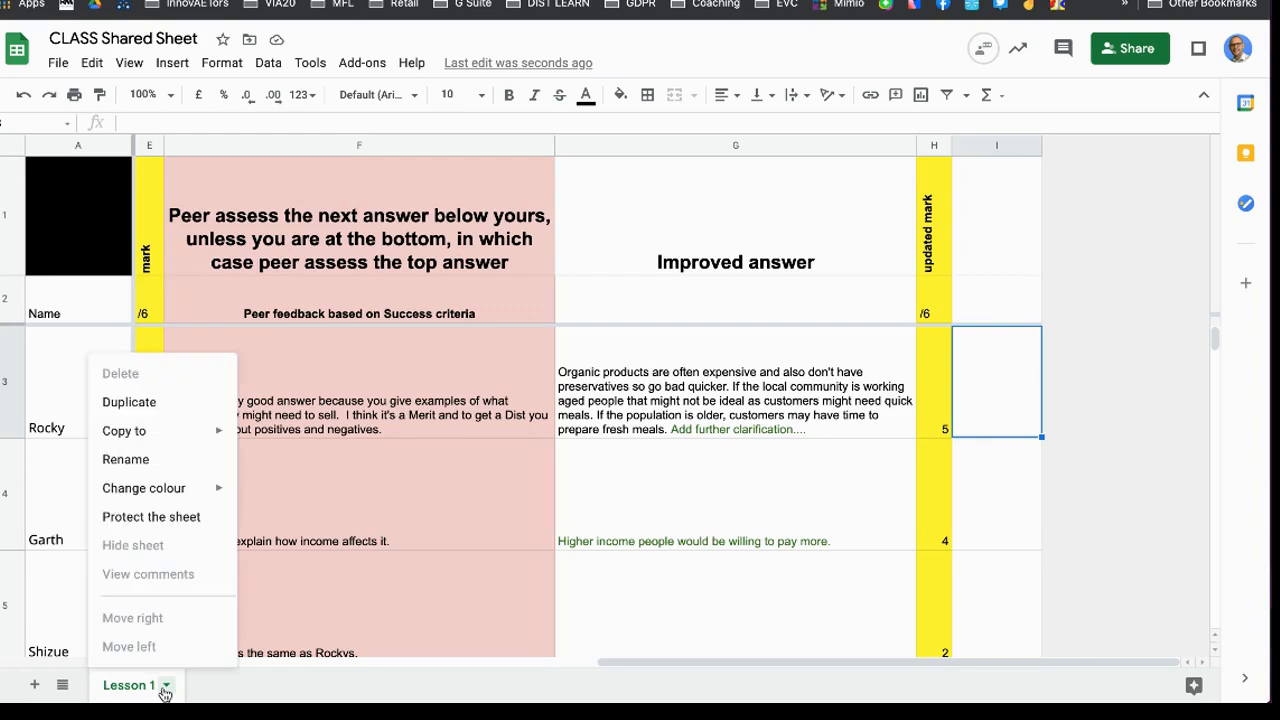
click(152, 517)
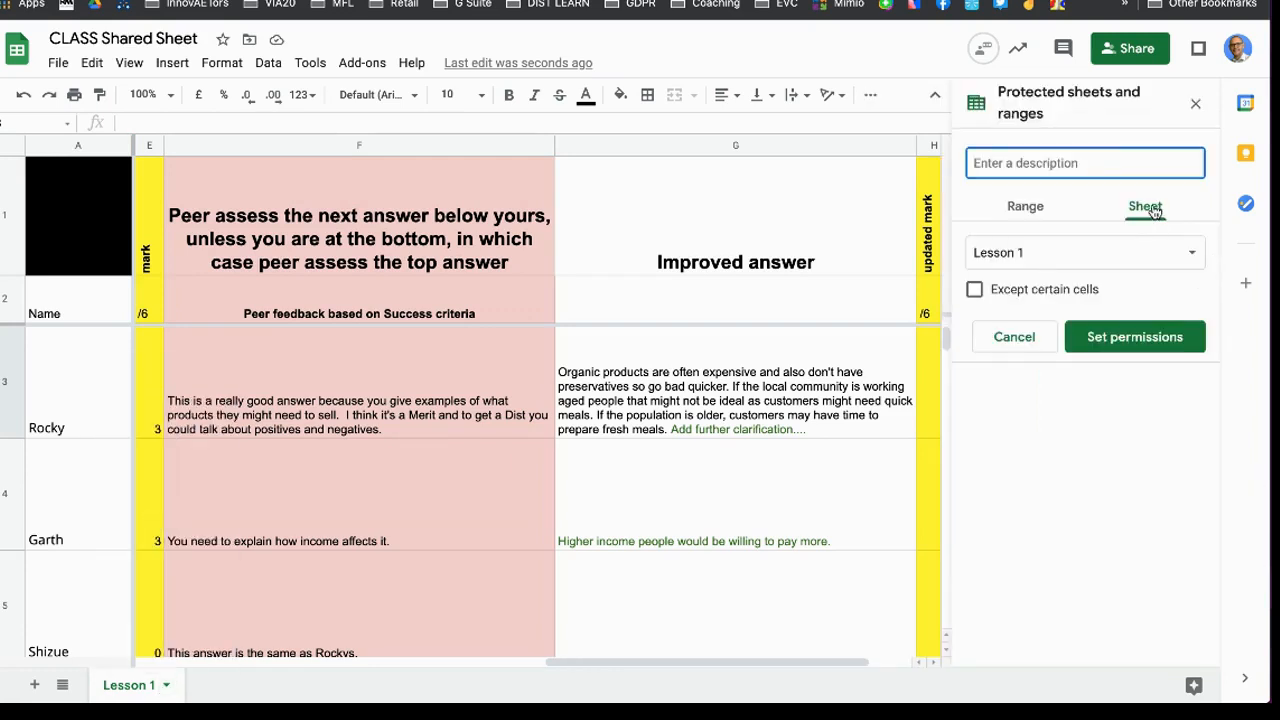
click(1110, 337)
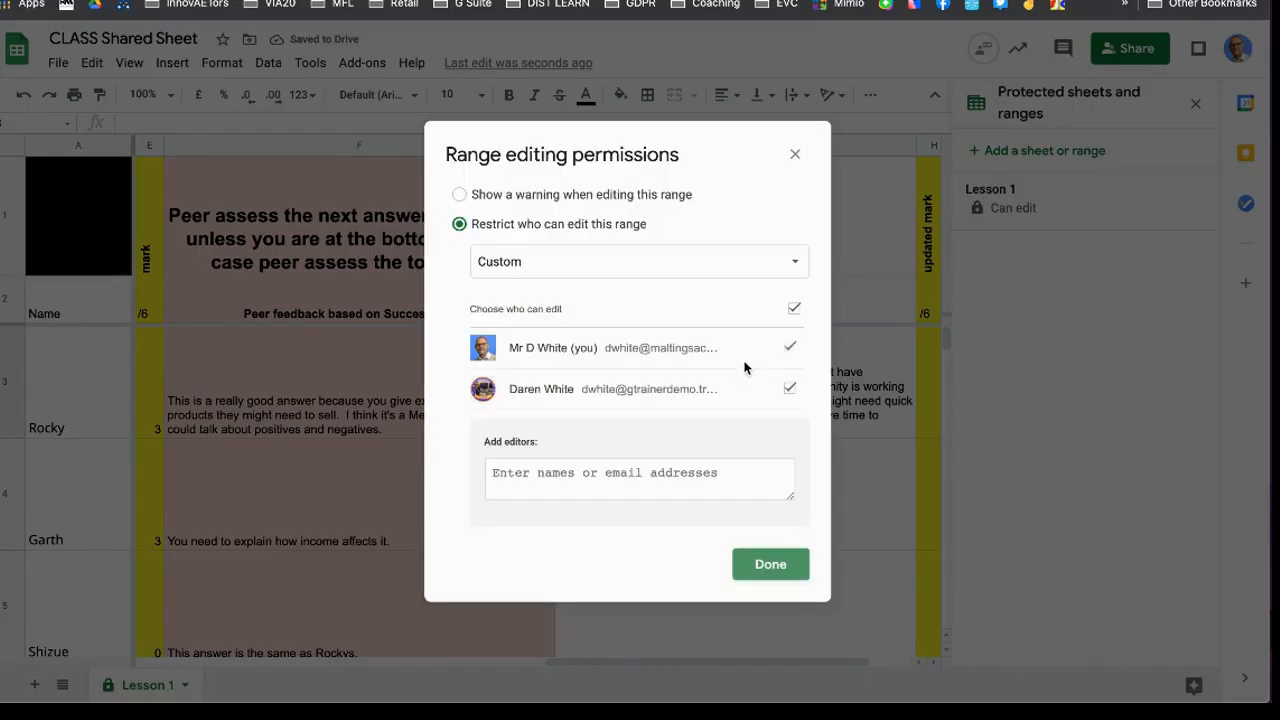
click(790, 389)
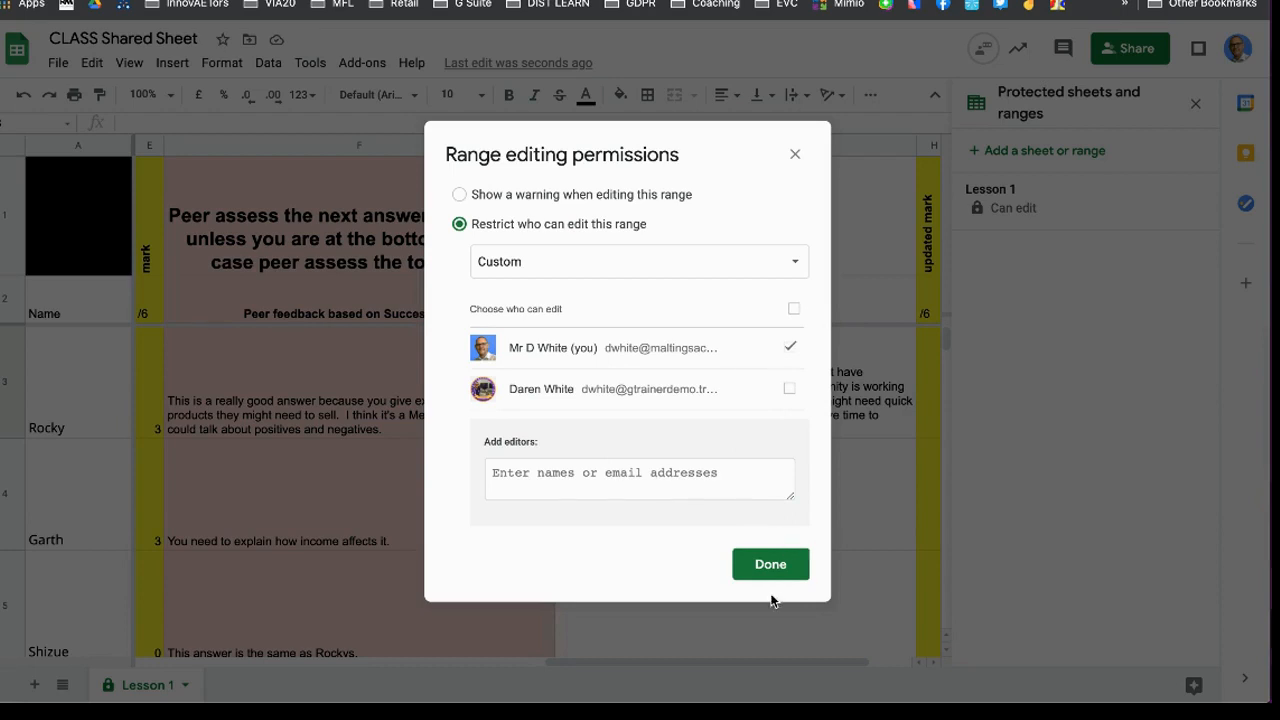
click(795, 263)
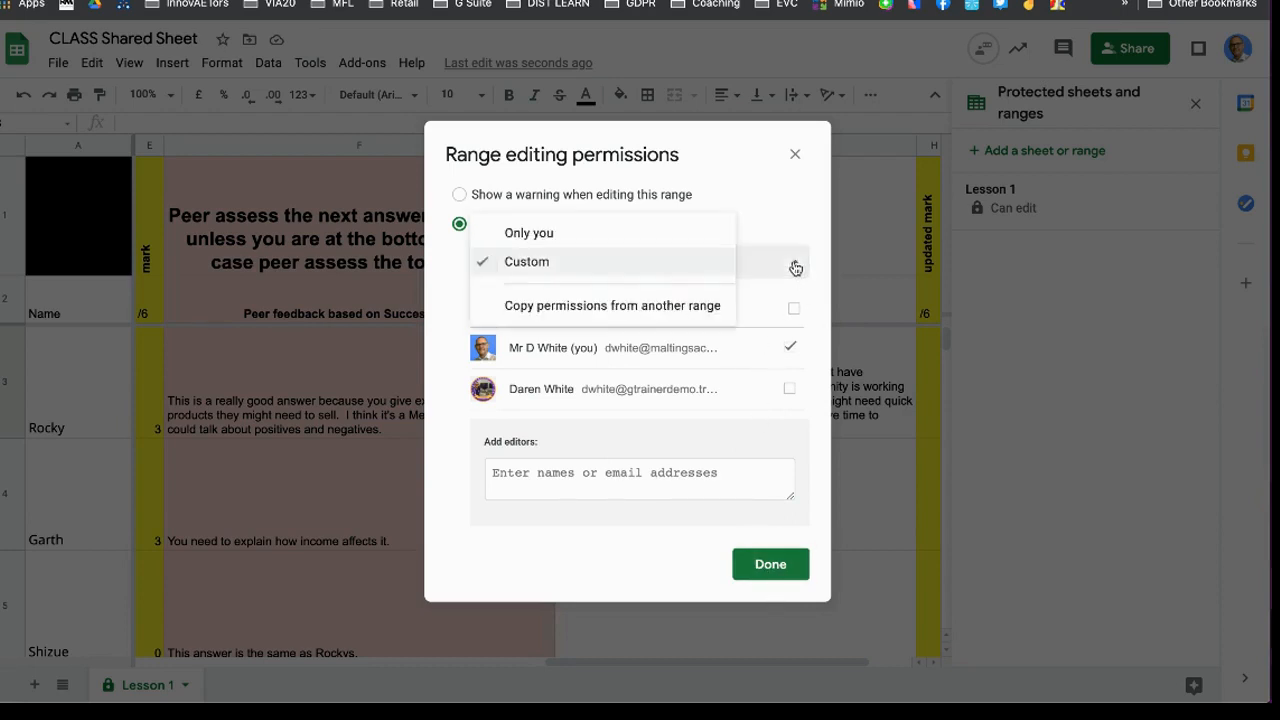
click(592, 239)
click(754, 340)
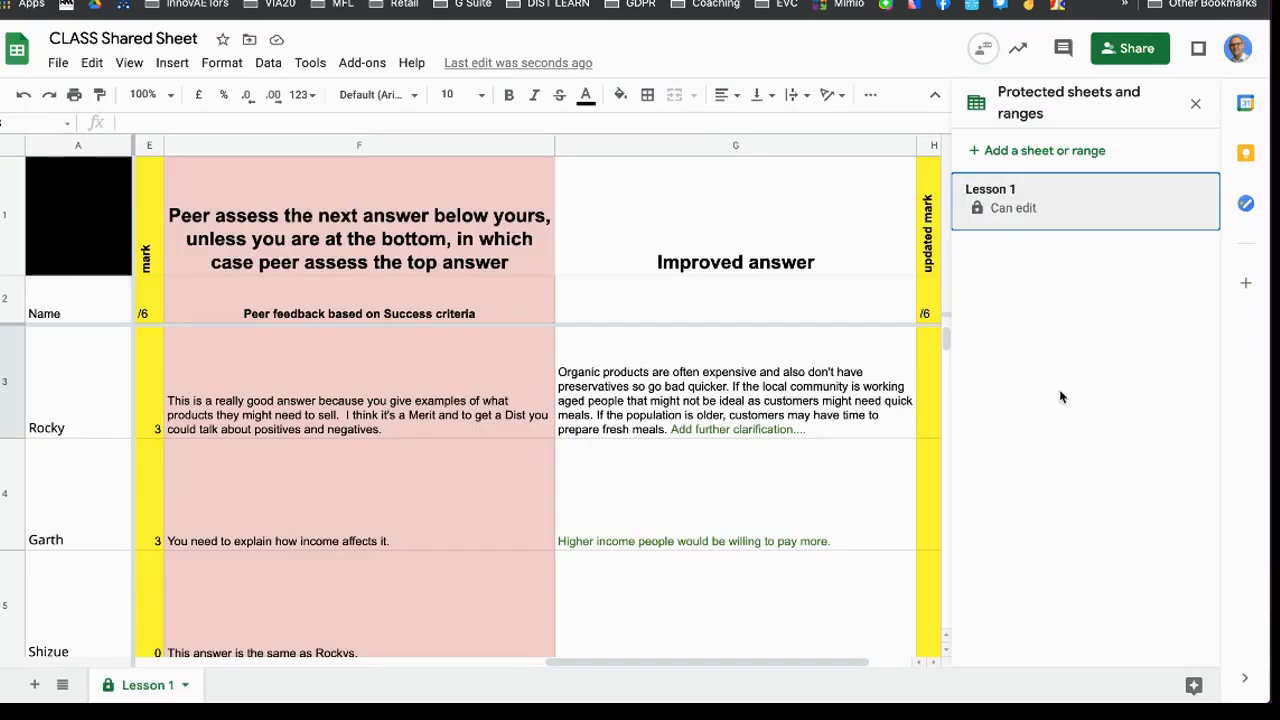
Change the Lesson 1 sheet protection to Custom permissions with all listed editors allowed to edit, and close the protection settings
click(1105, 204)
click(1081, 316)
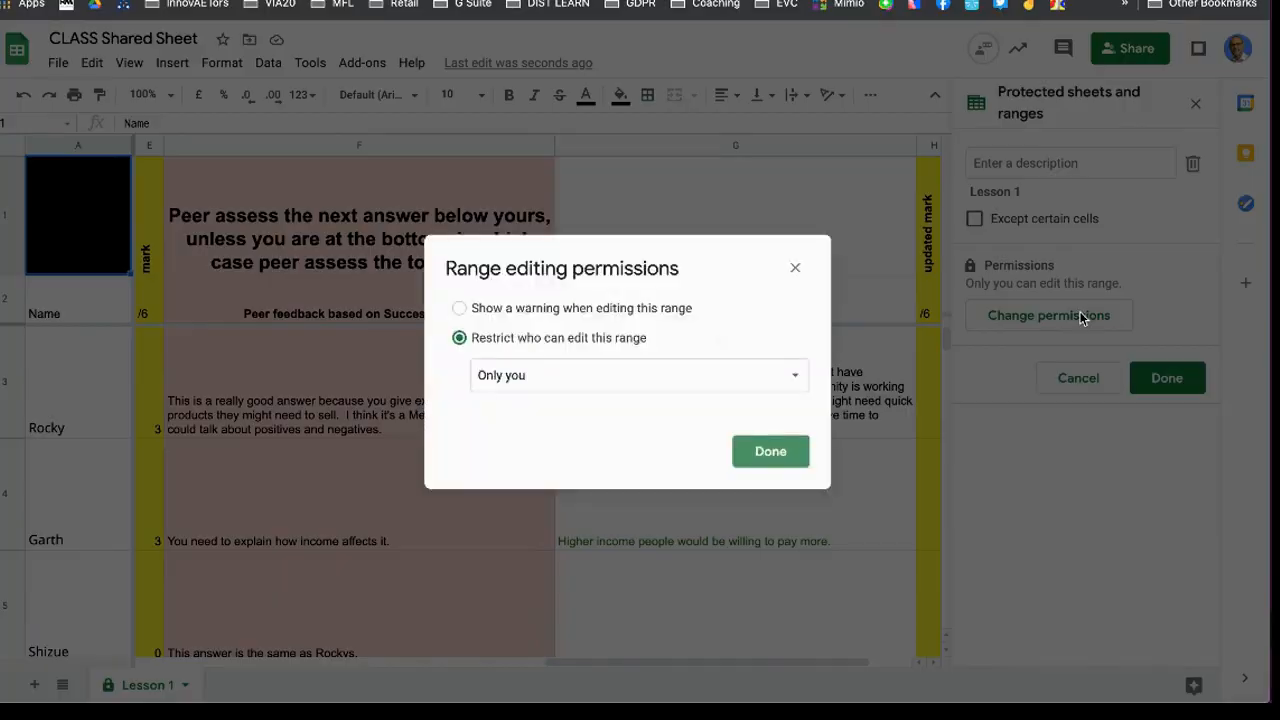
click(600, 378)
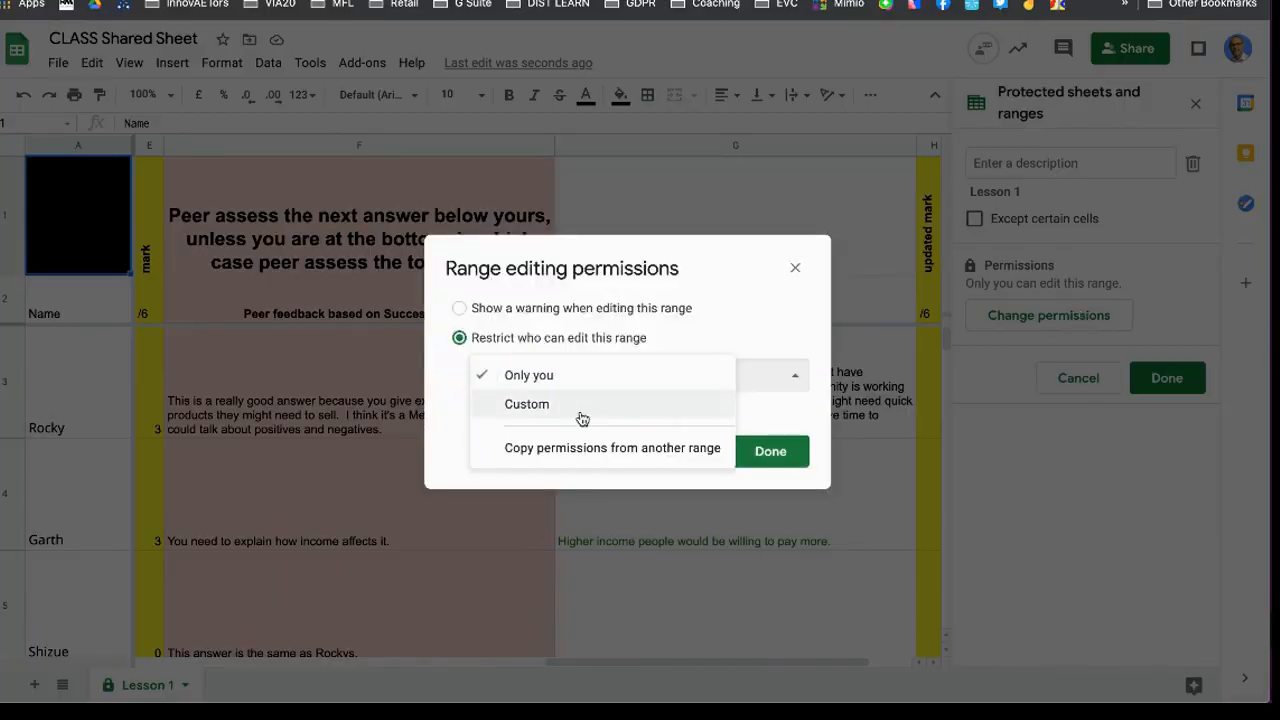
click(578, 408)
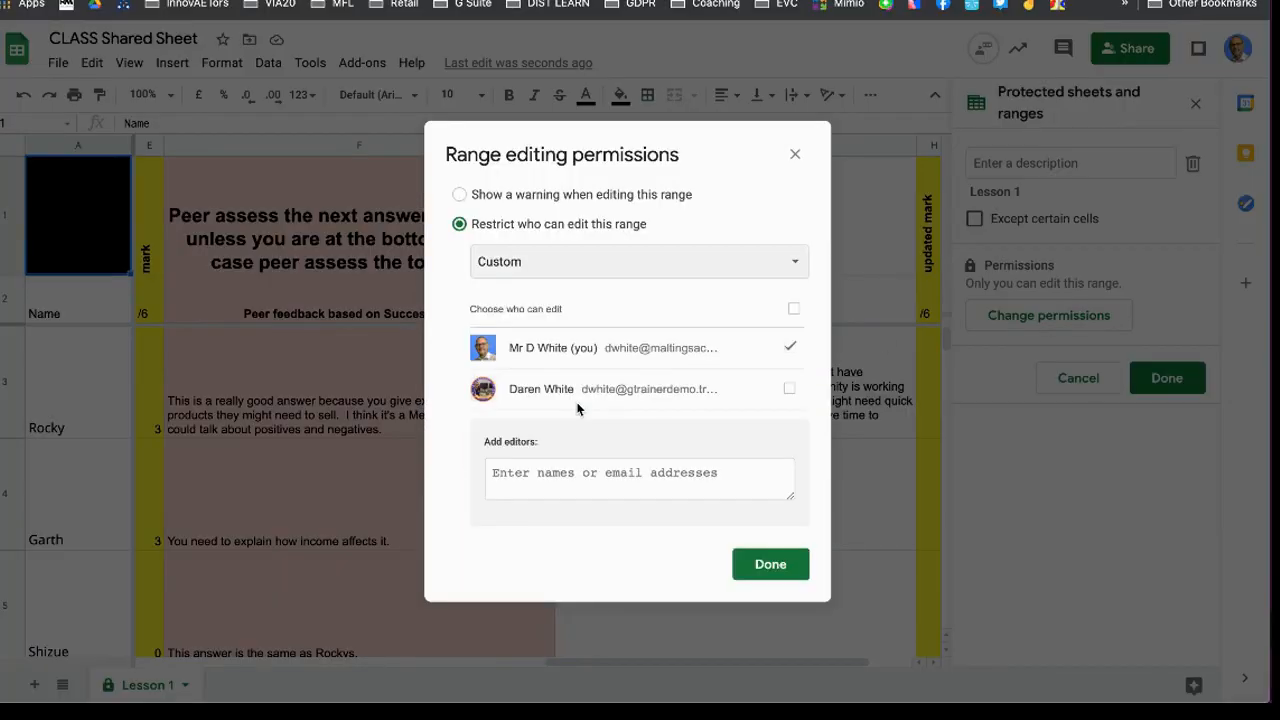
click(793, 310)
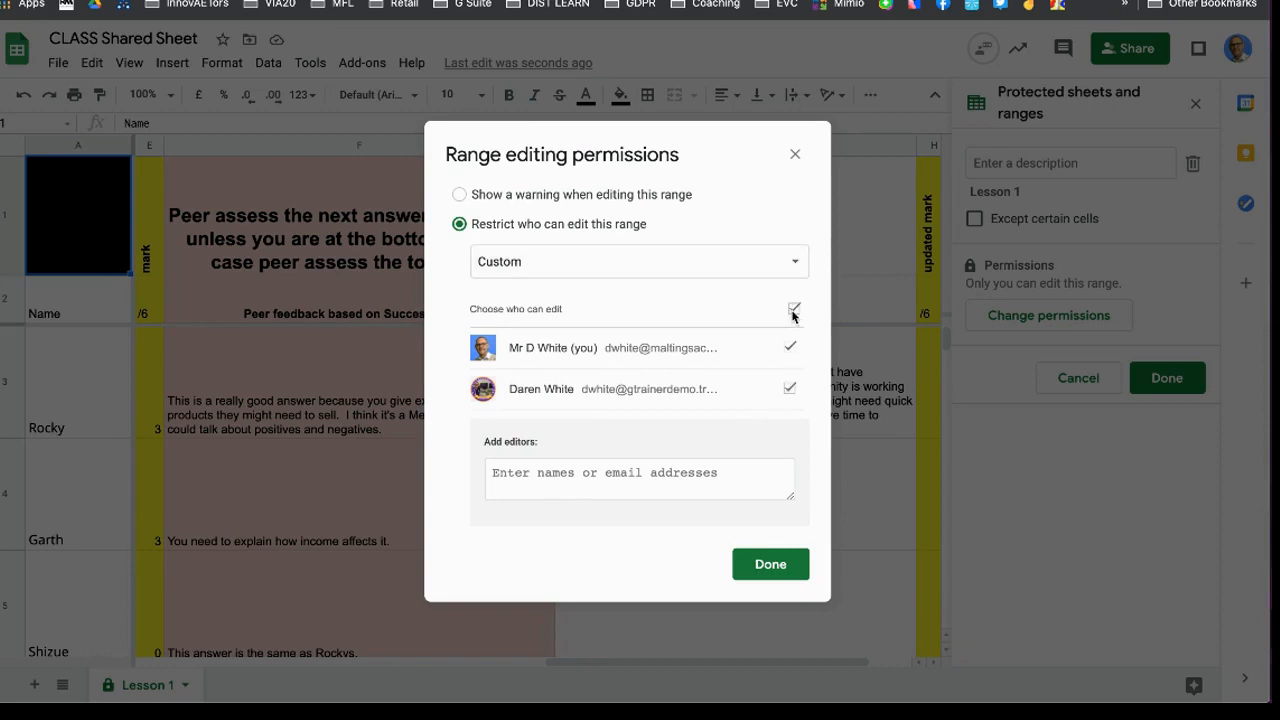
click(771, 563)
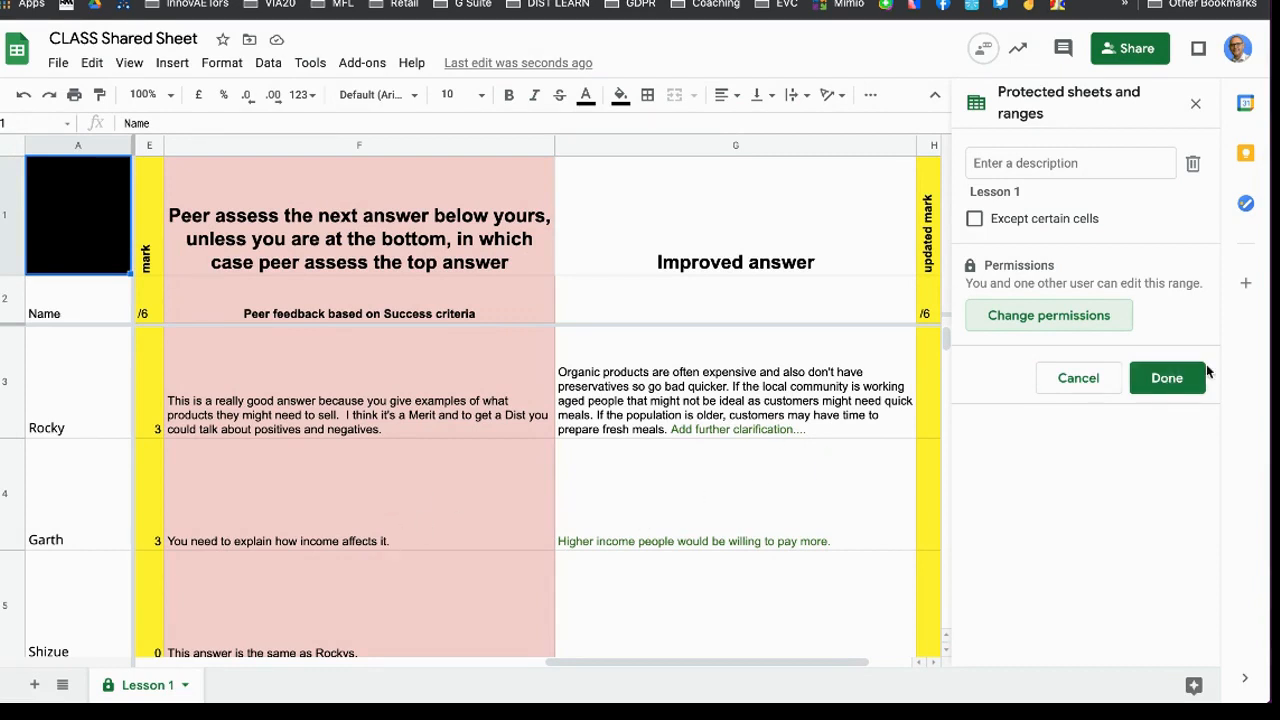
click(1170, 379)
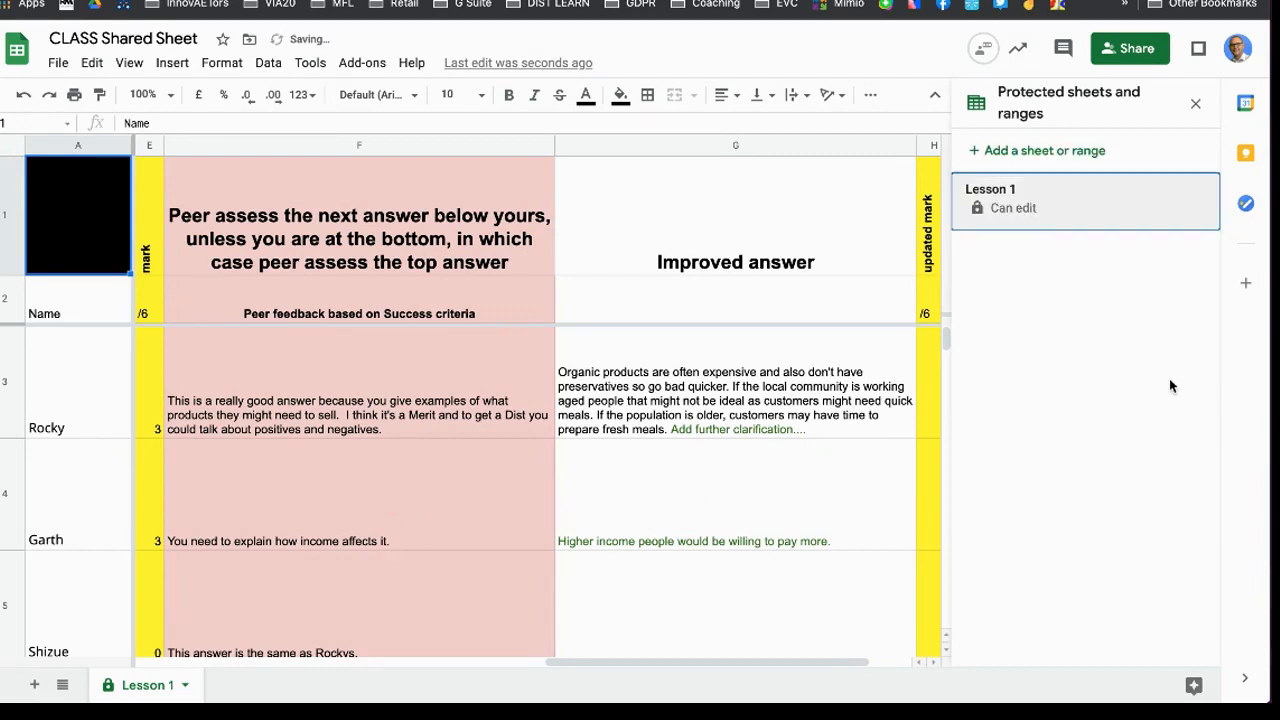
click(1195, 104)
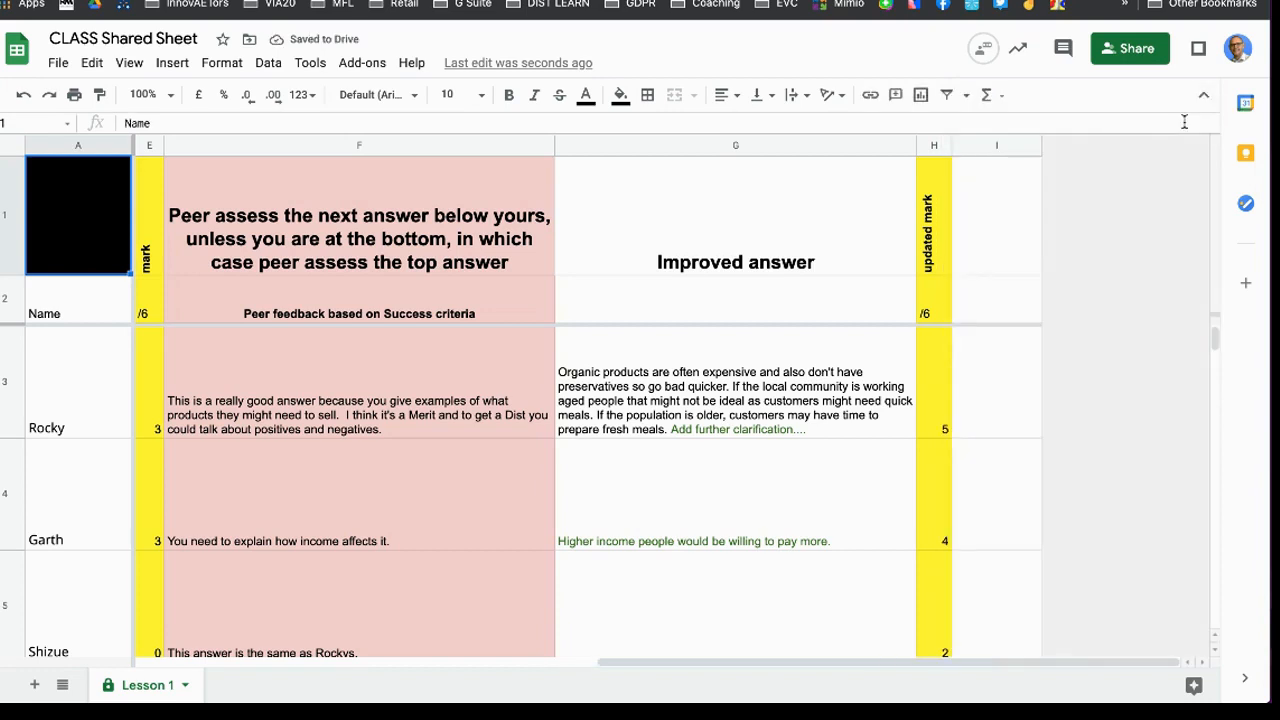